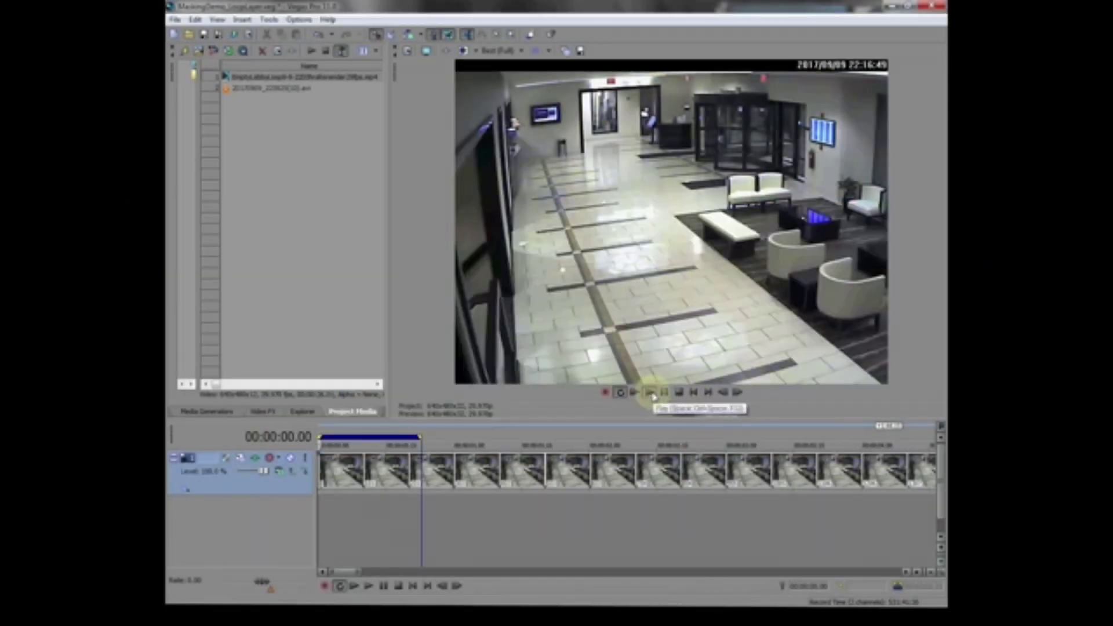
- Preview the loop region and render it as MaskingDemo_LoopLayer.mp4 with the AVCHD 640x480MySettingsNoAudio template
left_click(651, 393)
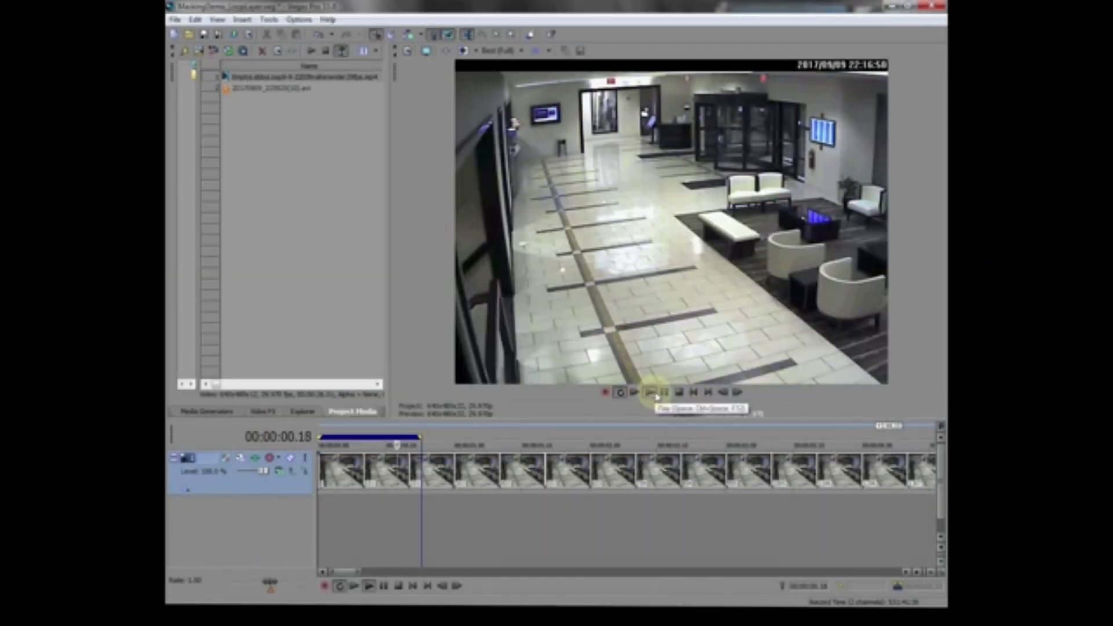
left_click(678, 392)
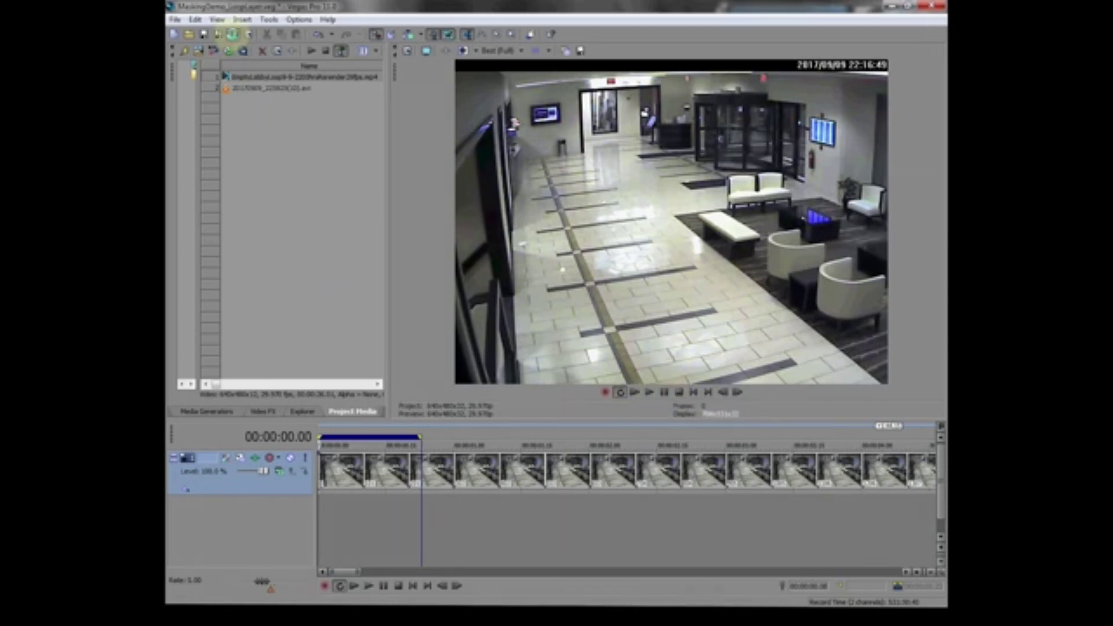
left_click(233, 35)
left_click(557, 382)
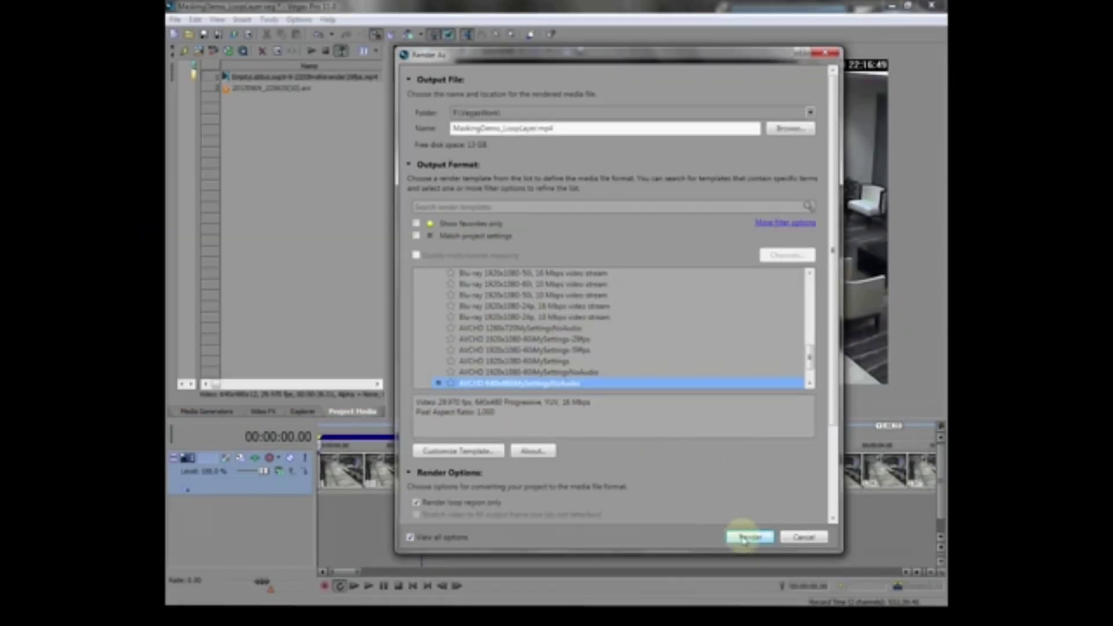
left_click(750, 537)
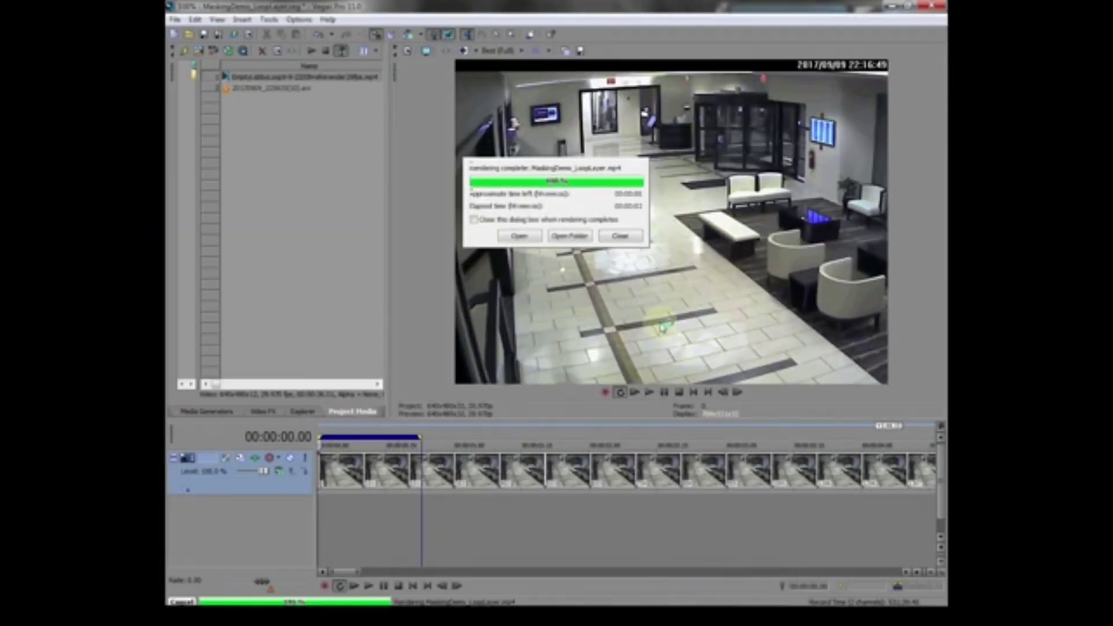
left_click(620, 237)
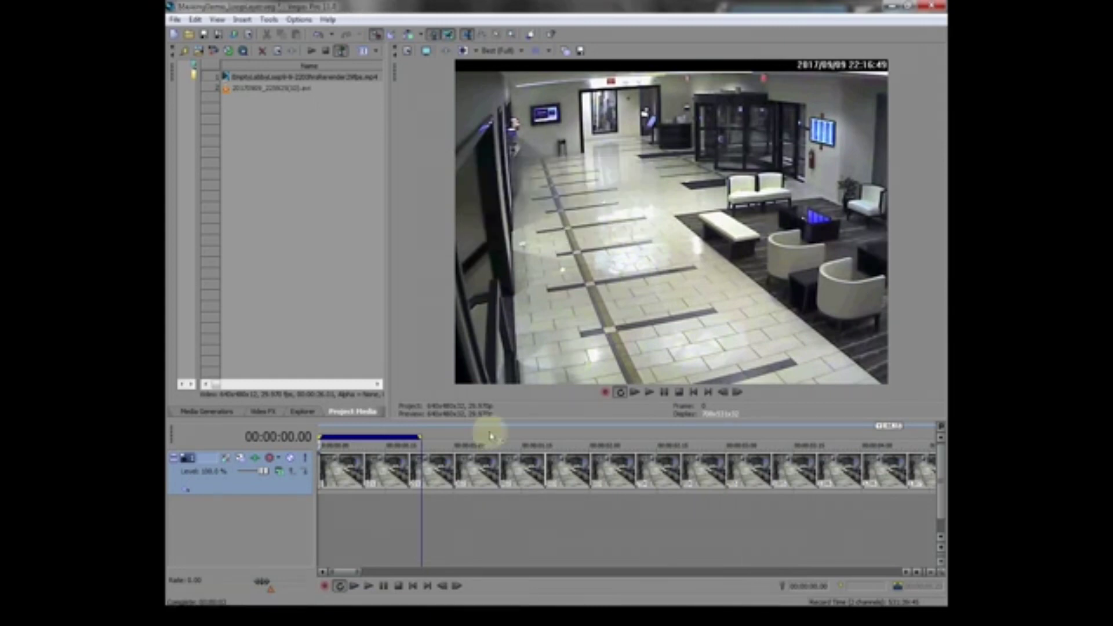
- Delete the existing events from the video track and place the empty lobby loop MP4 at the start of the timeline
right_click(371, 464)
left_click(383, 273)
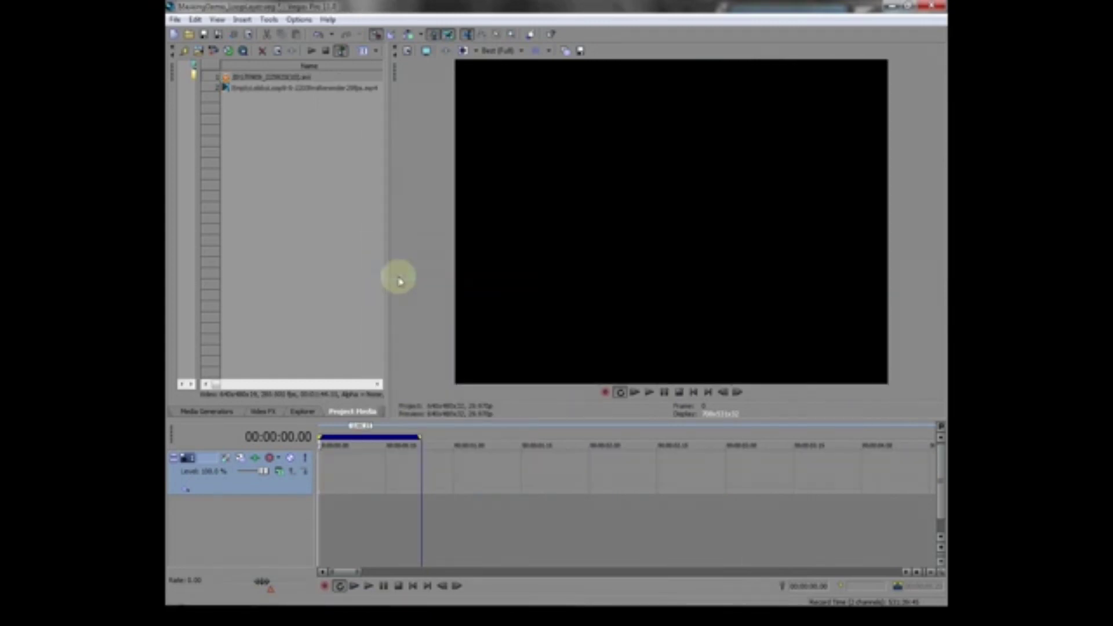
left_click_drag(285, 87, 371, 442)
- Set the loop region to the whole project and play back the empty lobby loop
right_click(371, 442)
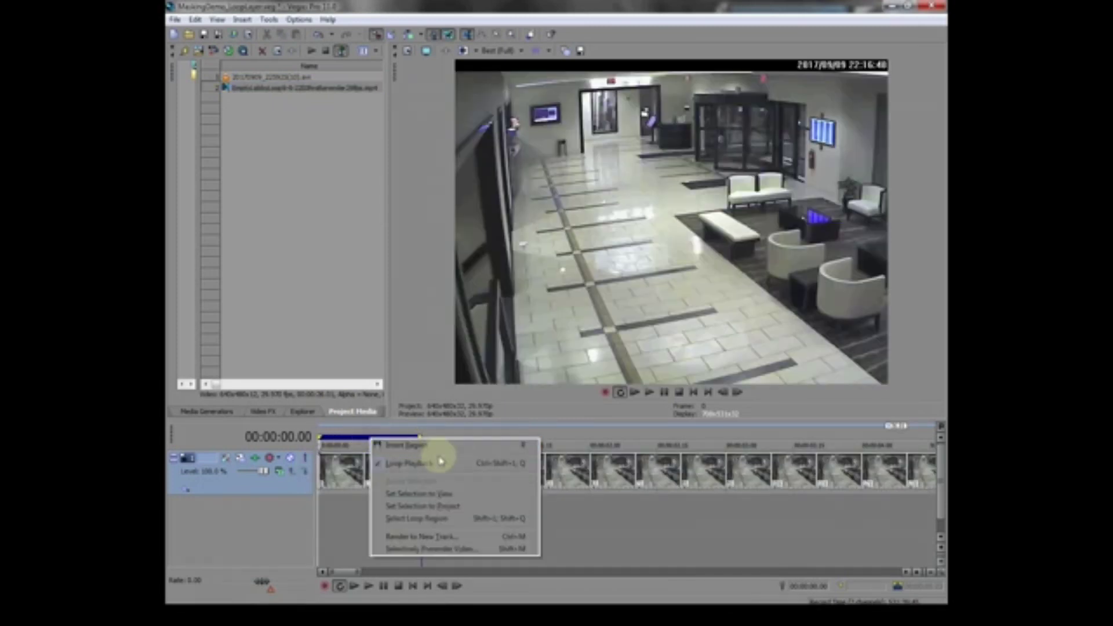
left_click(443, 506)
left_click(650, 392)
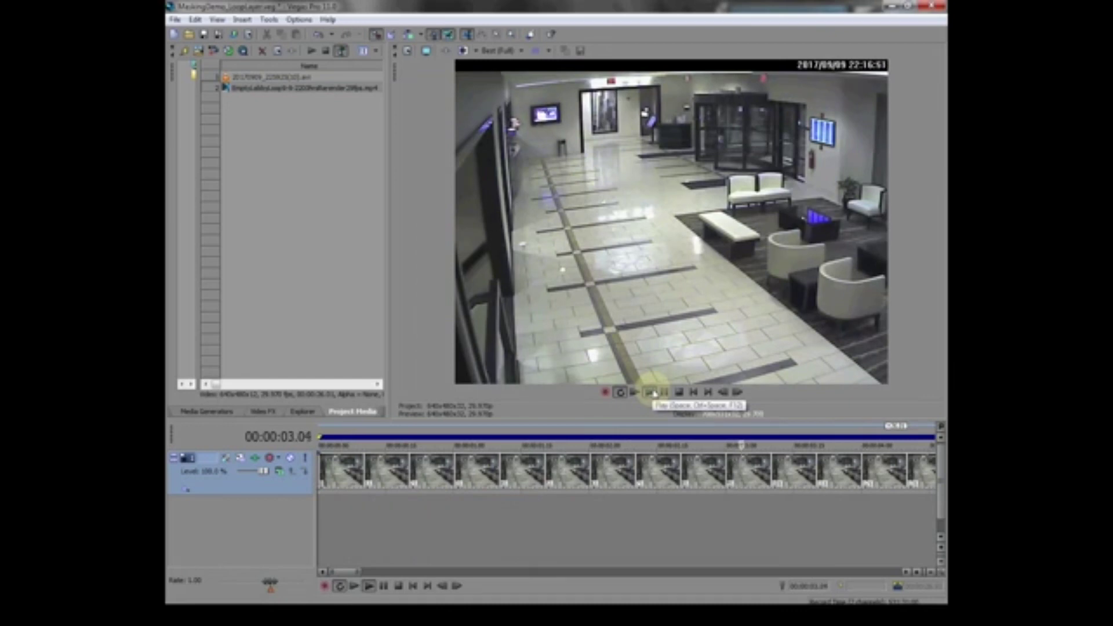
scroll(632, 455, "down", 4)
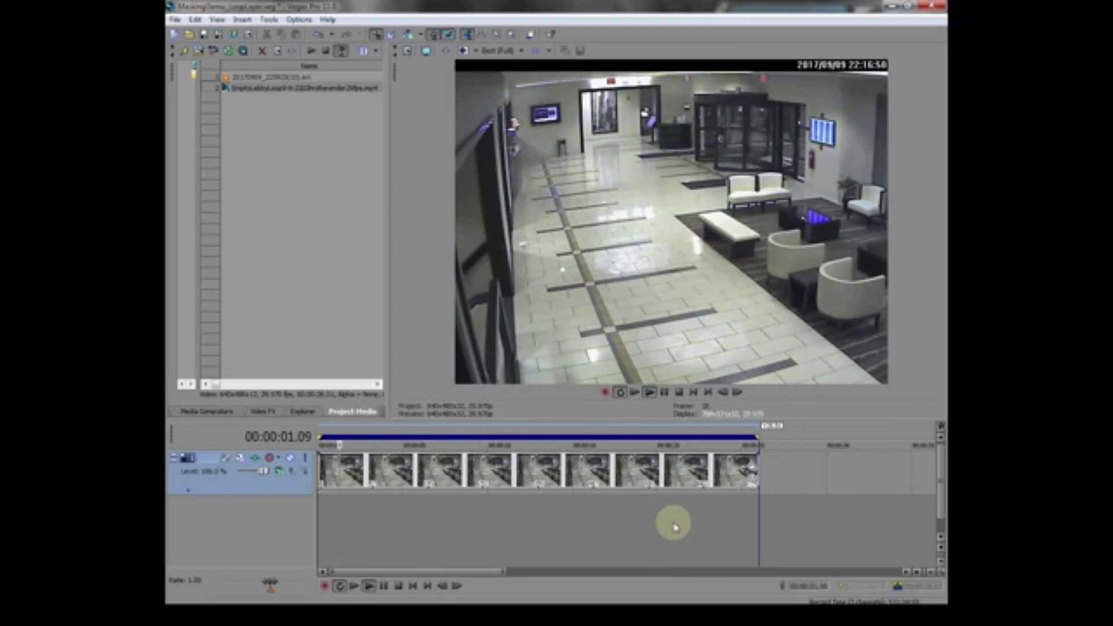
left_click(679, 392)
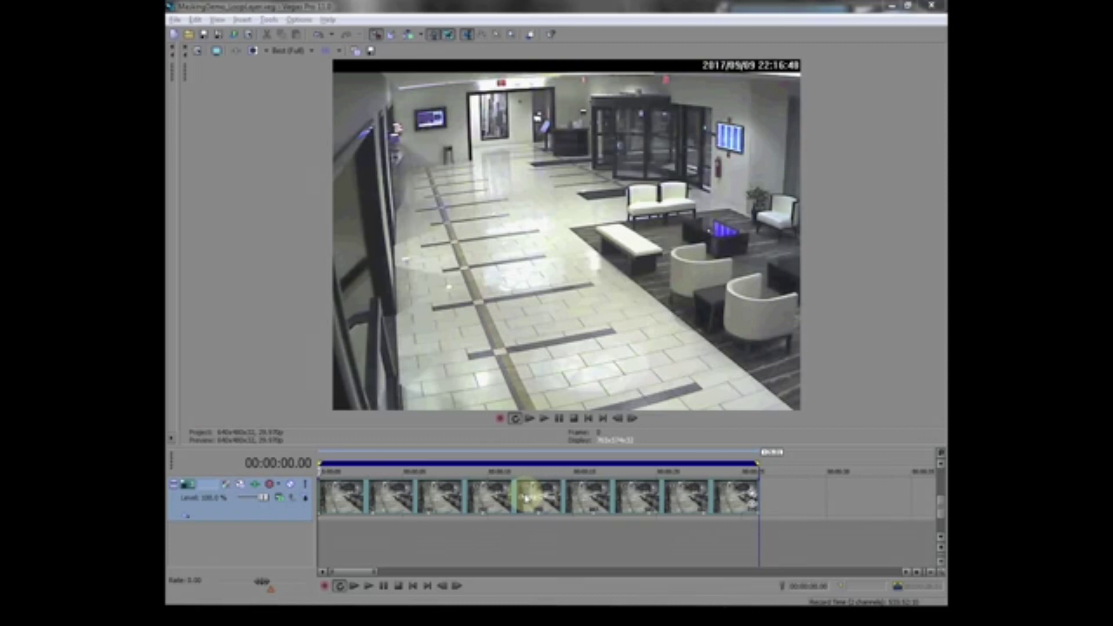
- Open Event Pan/Crop for the empty lobby loop event and enable its mask
right_click(525, 498)
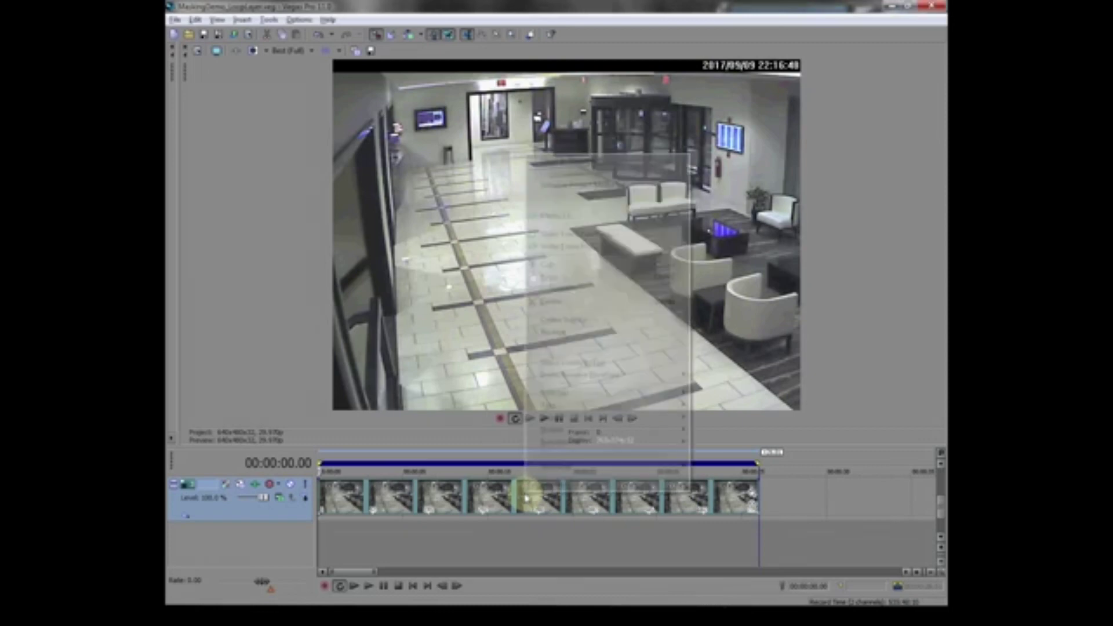
left_click(602, 234)
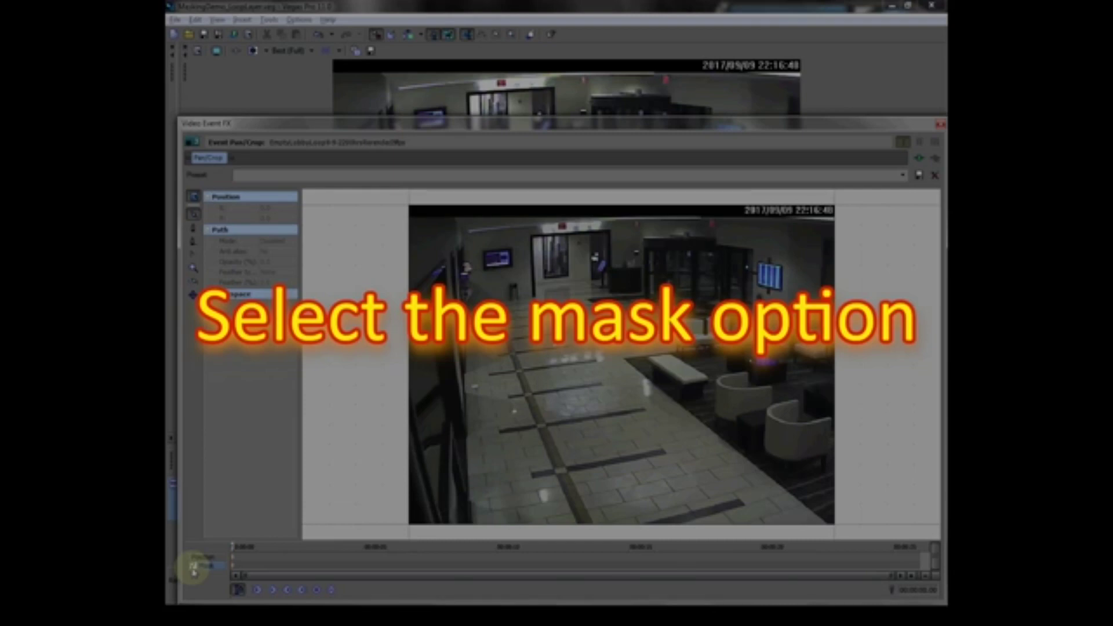
left_click(194, 566)
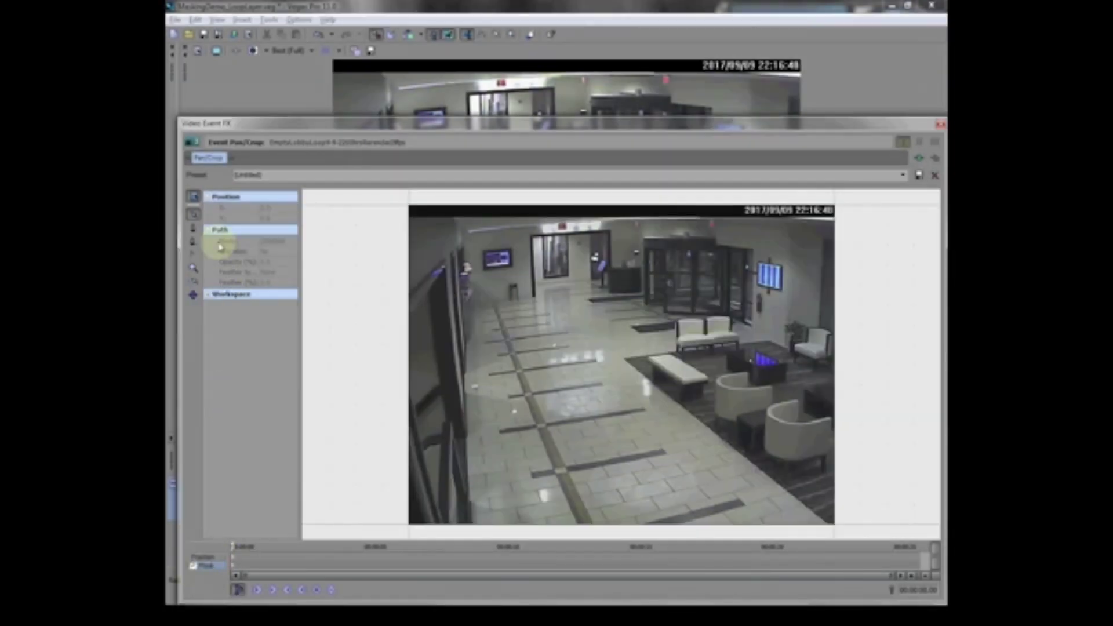
- Draw a closed rectangular mask path around the lobby picture, leaving out the time stamp strip above it
left_click(193, 228)
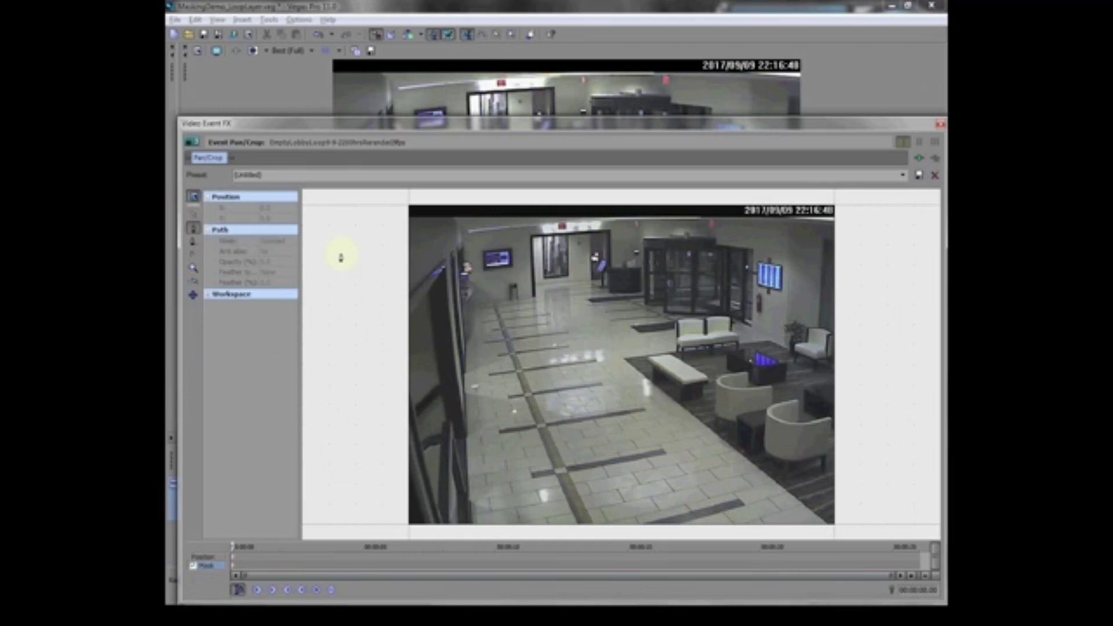
left_click(403, 218)
left_click(404, 528)
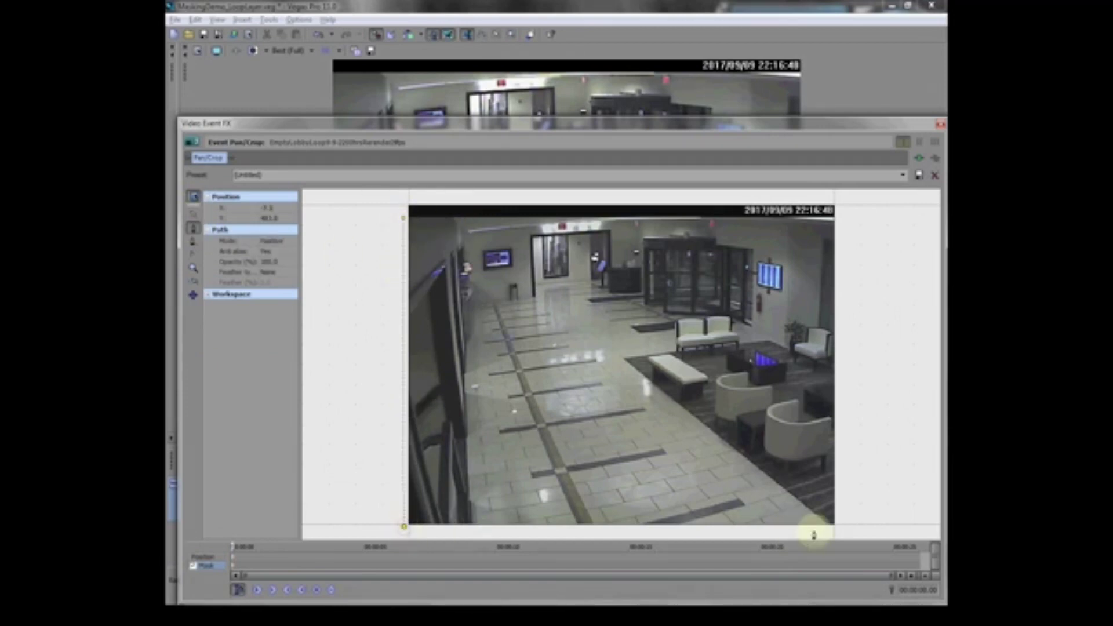
left_click(837, 528)
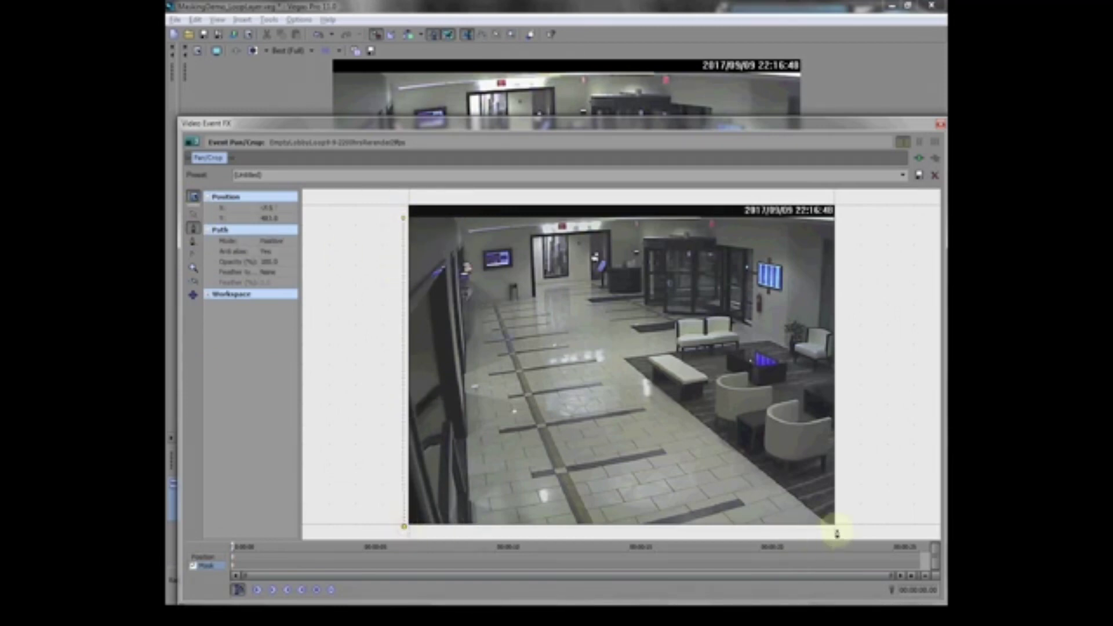
left_click(839, 216)
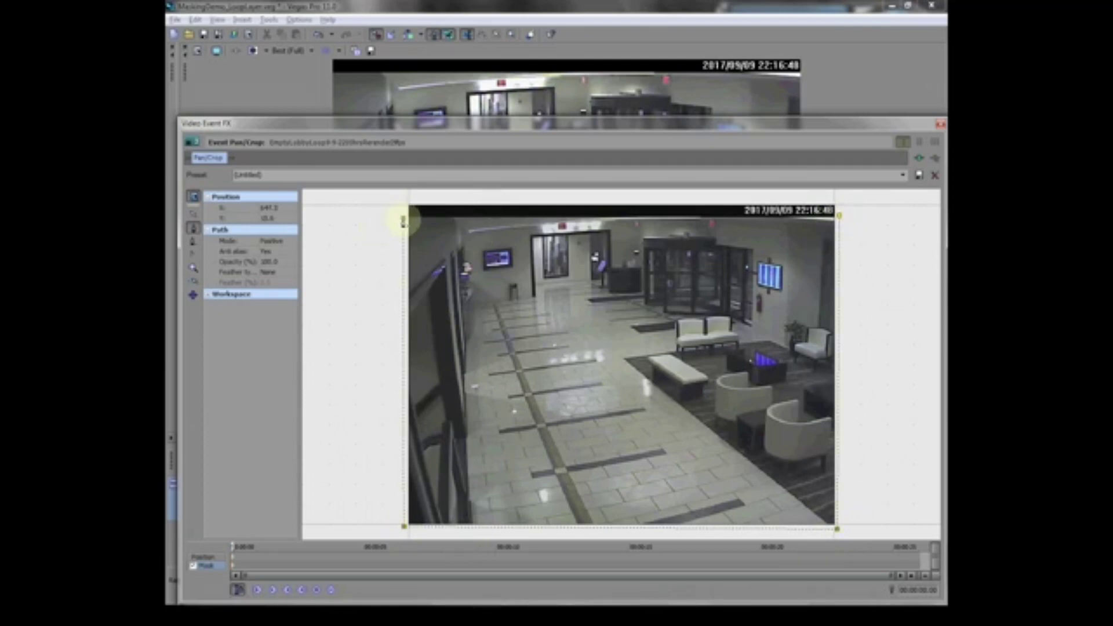
left_click(403, 222)
- Zoom in on the mask and nudge its upper edge and corner so they follow the lower border of the time stamp strip
left_click(187, 224)
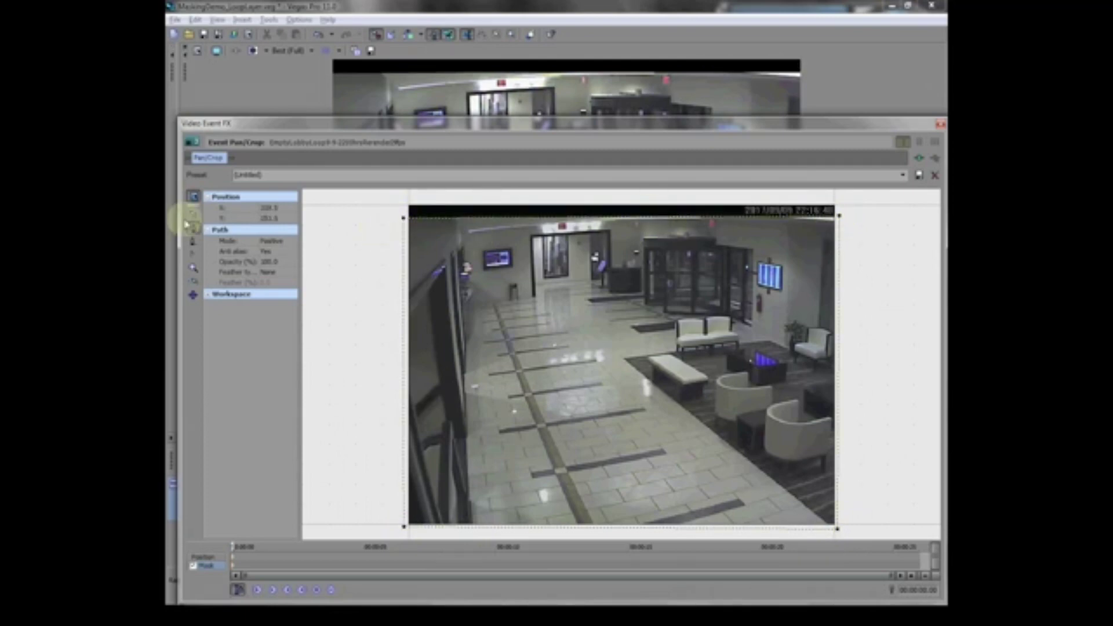
scroll(635, 220, "up", 1)
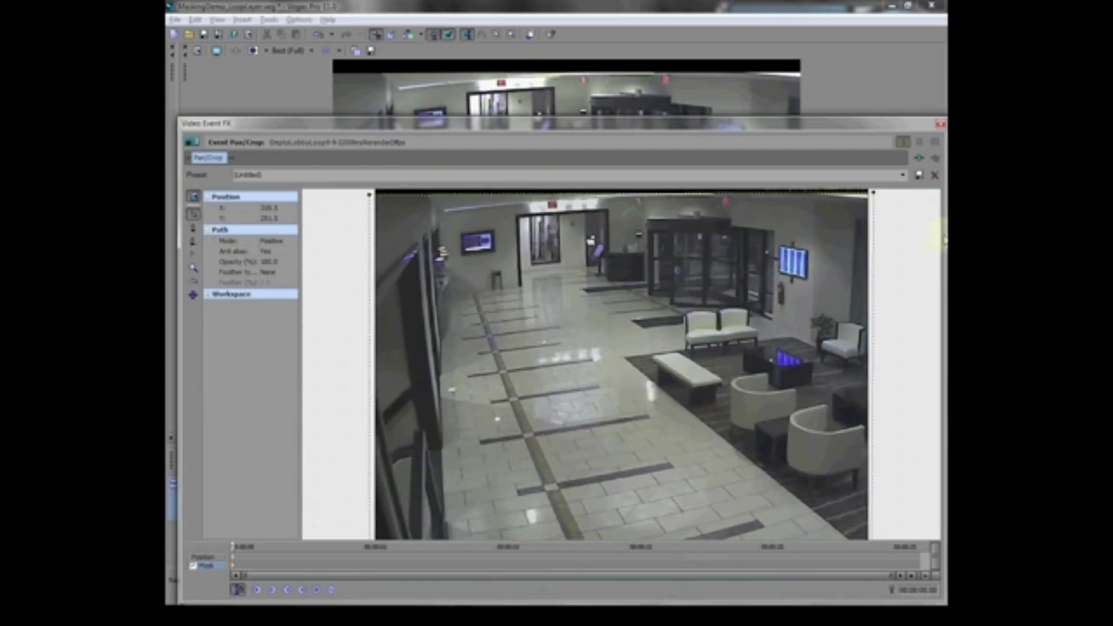
scroll(940, 239, "down", 1)
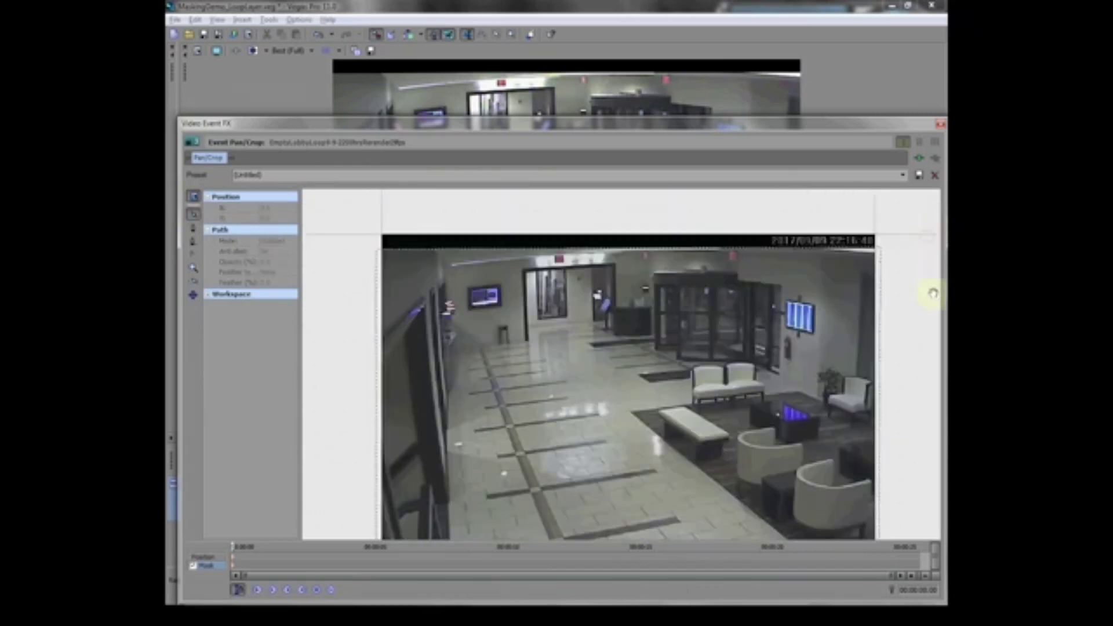
left_click(621, 254)
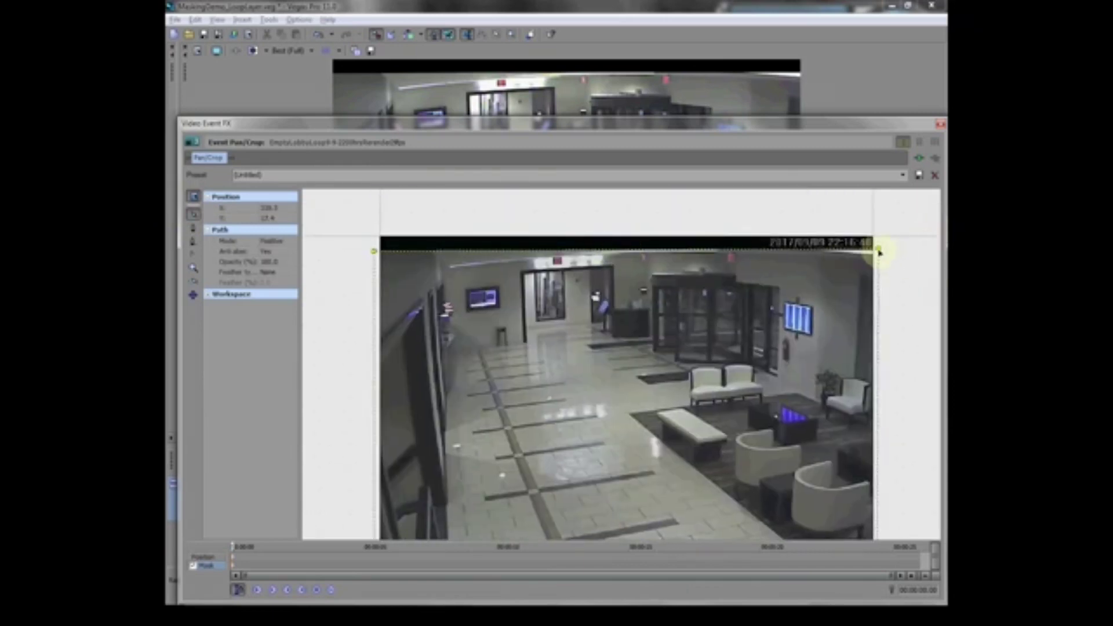
left_click_drag(879, 253, 878, 255)
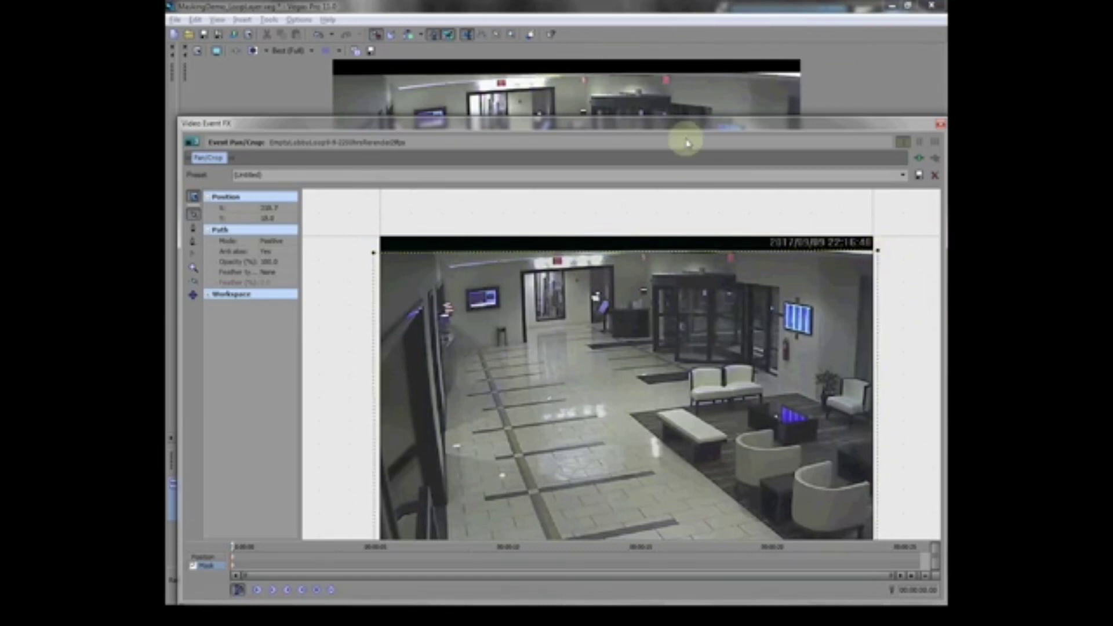
- Play the masked lobby loop, check the mask at the end of the clip, and close Event Pan/Crop
left_click_drag(687, 125, 668, 473)
left_click(544, 419)
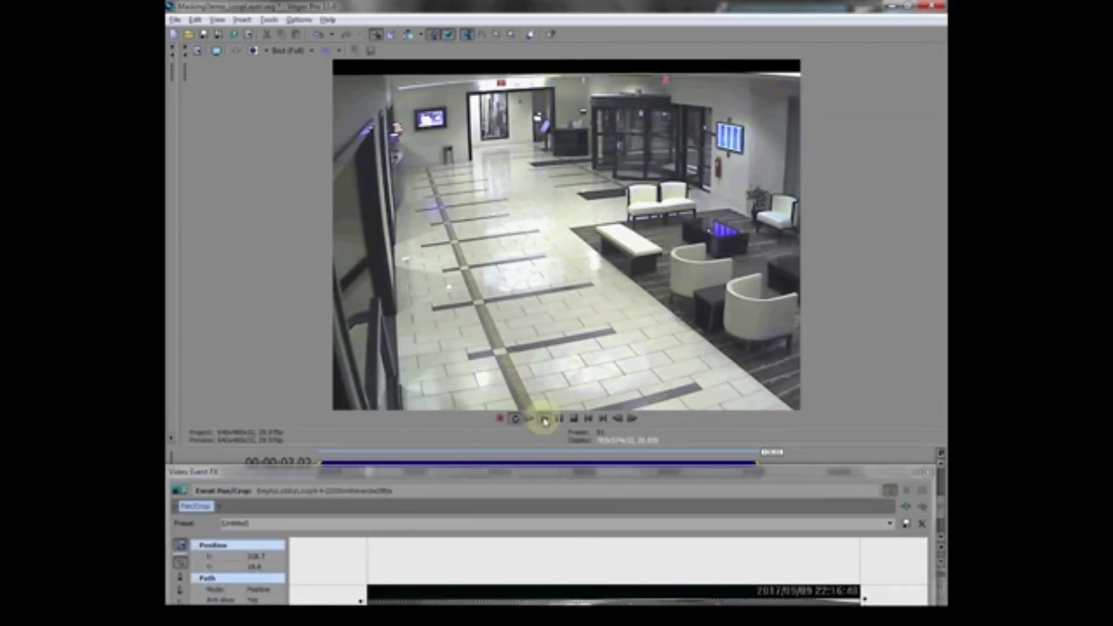
left_click(573, 419)
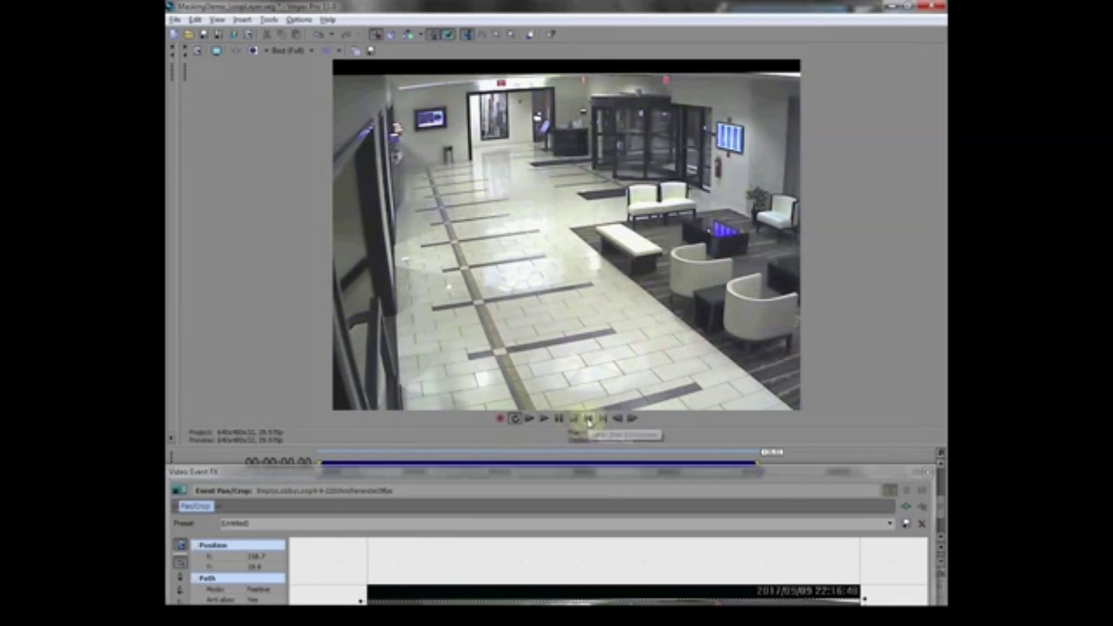
left_click_drag(630, 472, 631, 101)
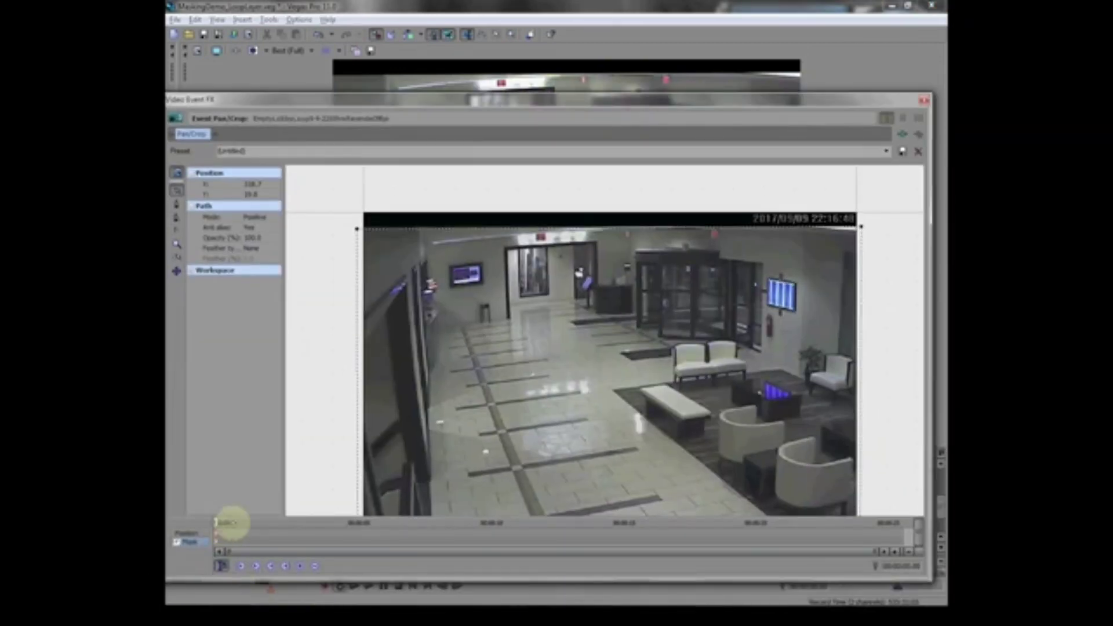
left_click_drag(231, 523, 902, 521)
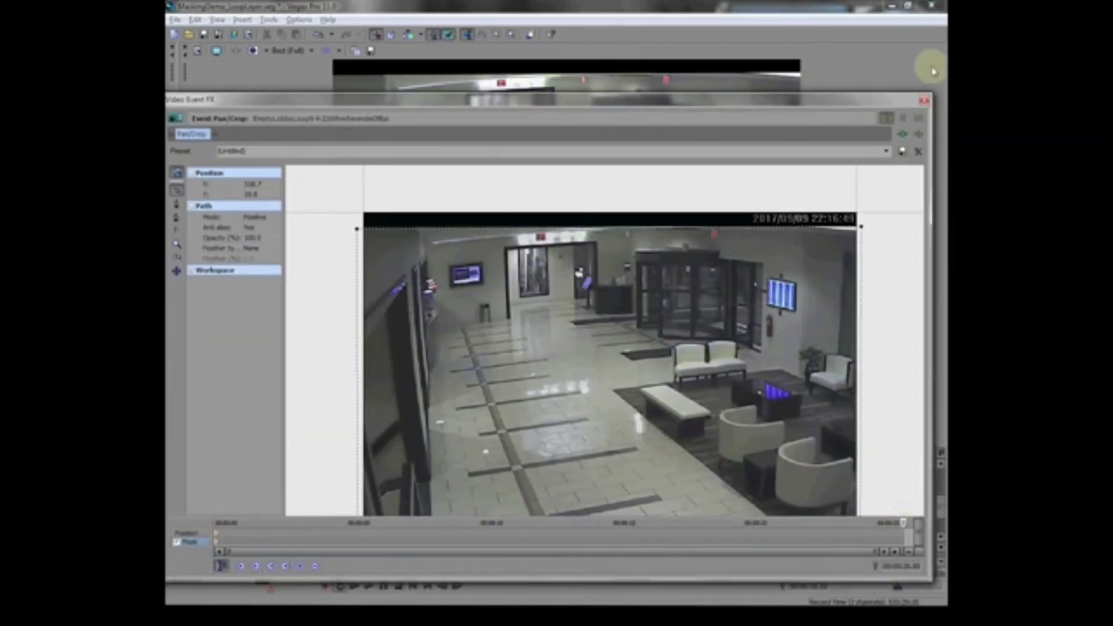
left_click(923, 100)
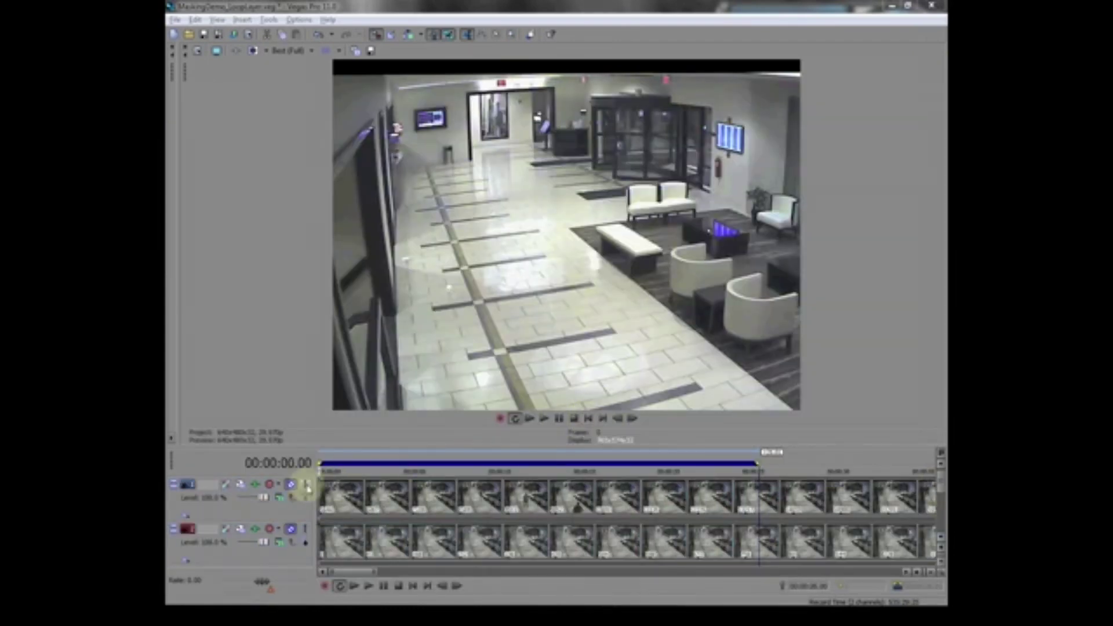
- Mute and unmute the upper video track repeatedly to compare the original lobby footage with the empty lobby footage
left_click(290, 484)
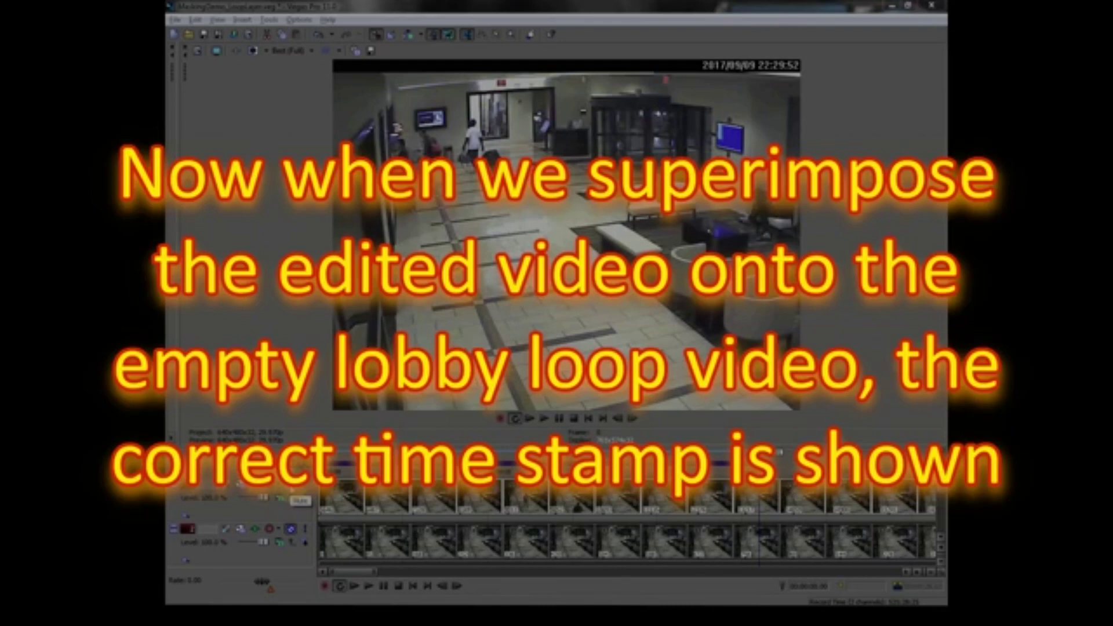
left_click(291, 485)
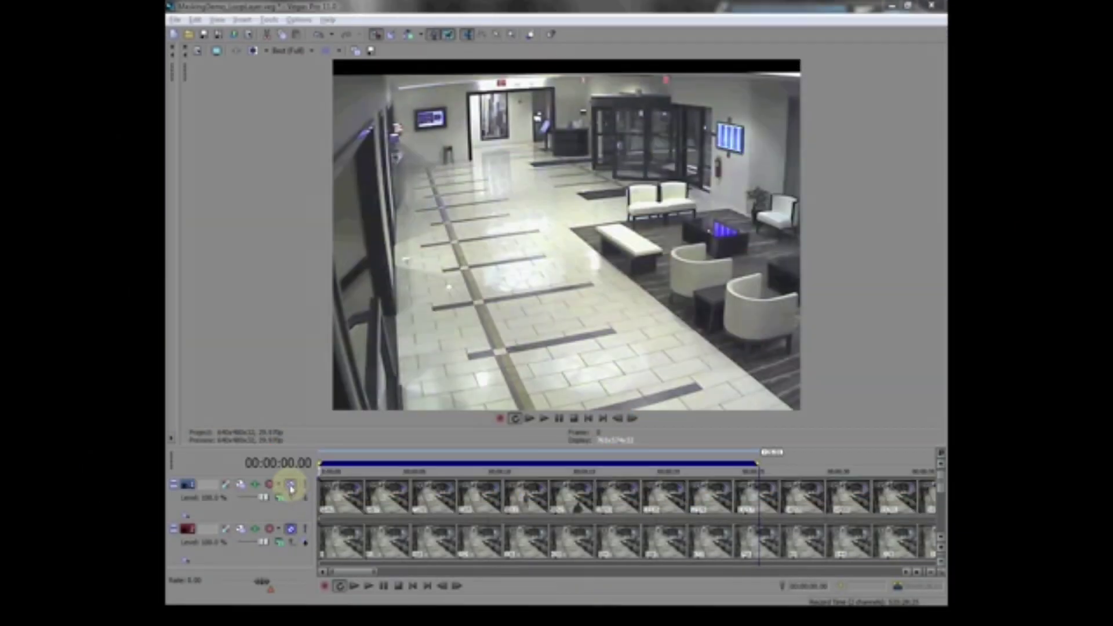
left_click(291, 485)
left_click(291, 485)
left_click(291, 486)
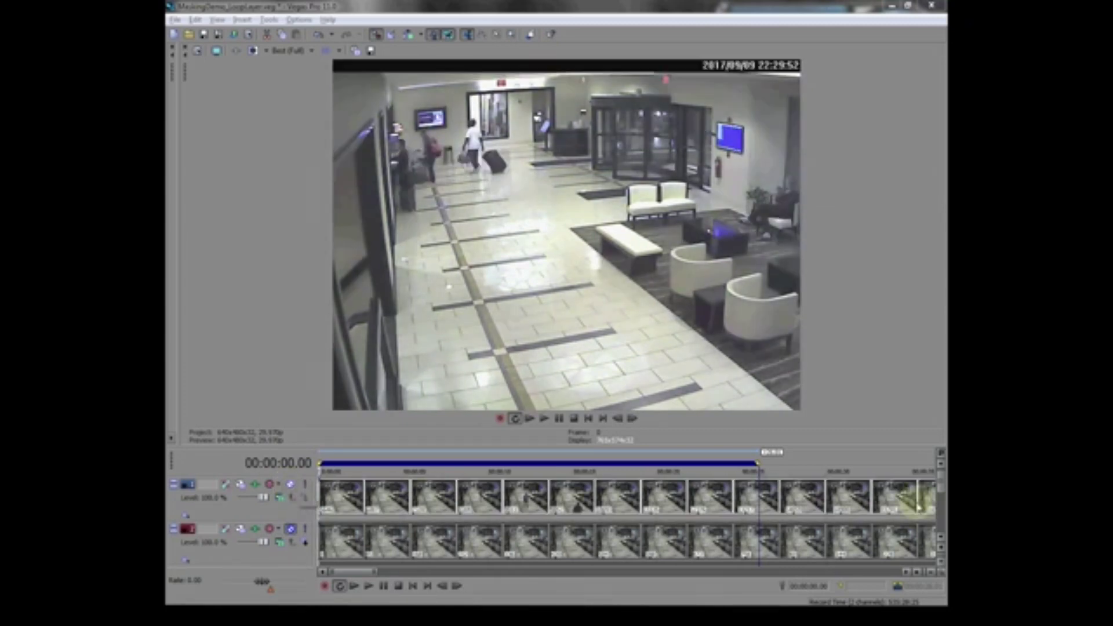
left_click(291, 485)
left_click(291, 485)
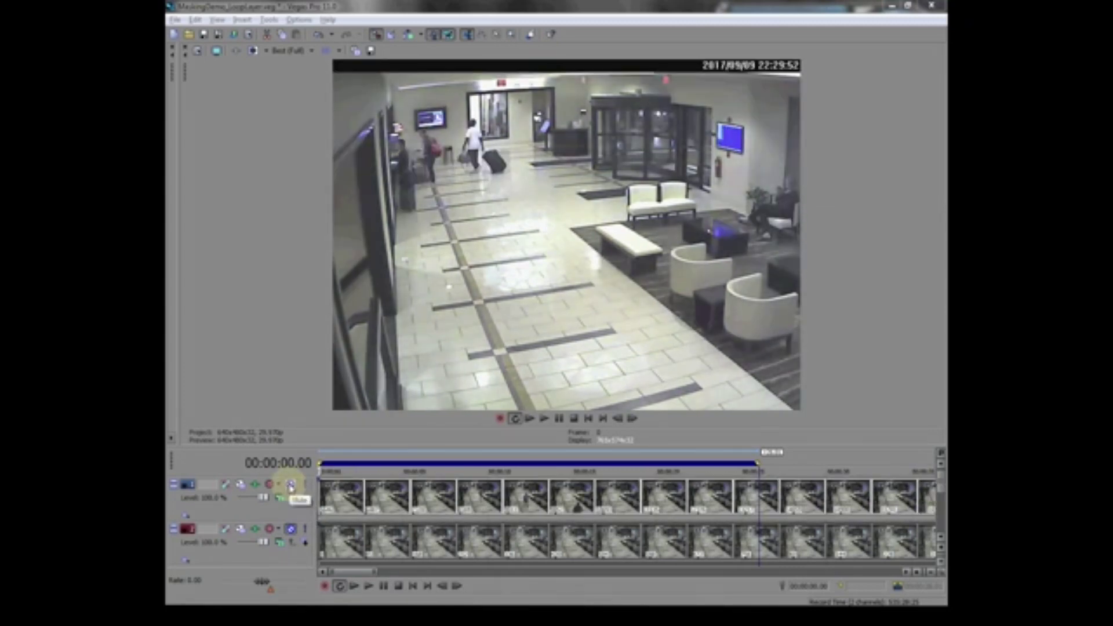
left_click(291, 486)
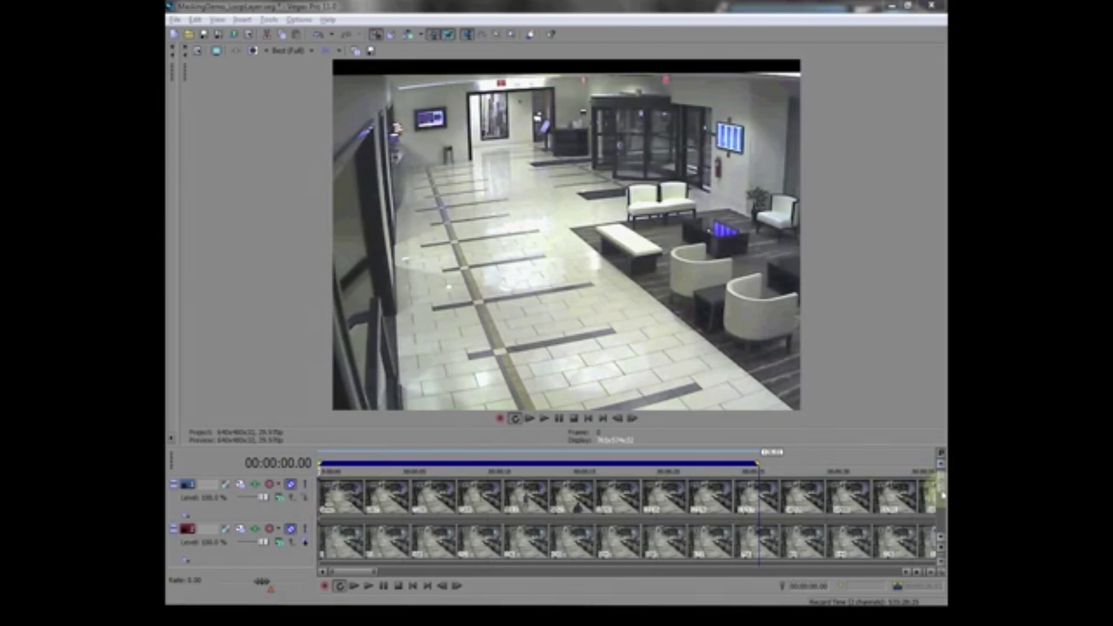
- Bring the track with the masked empty lobby loop into view and play it back briefly
left_click(940, 513)
left_click(543, 419)
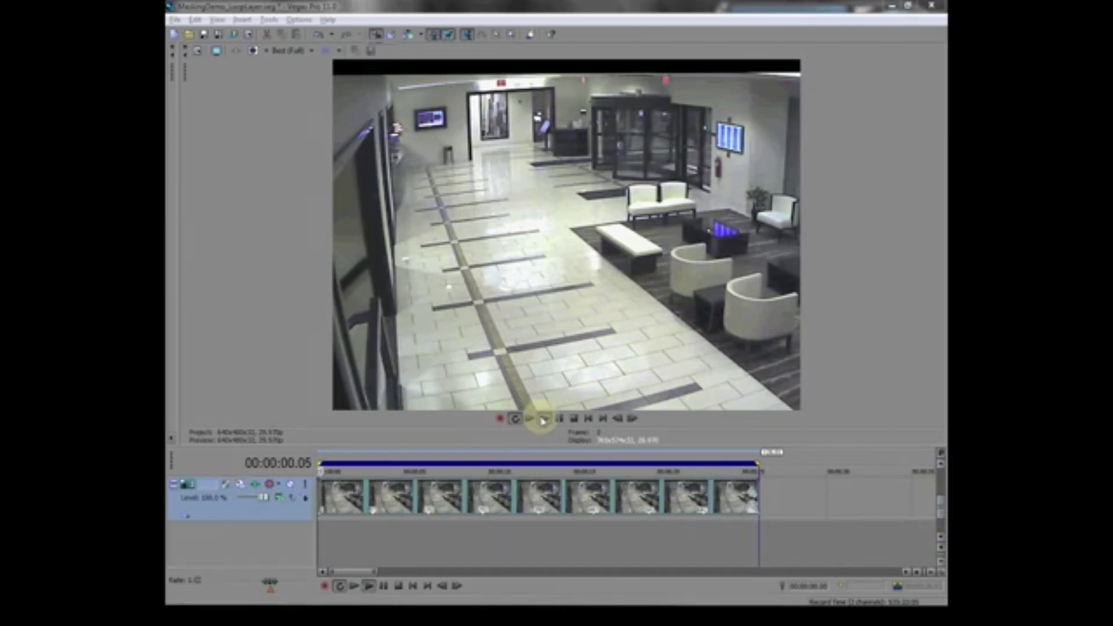
left_click(574, 419)
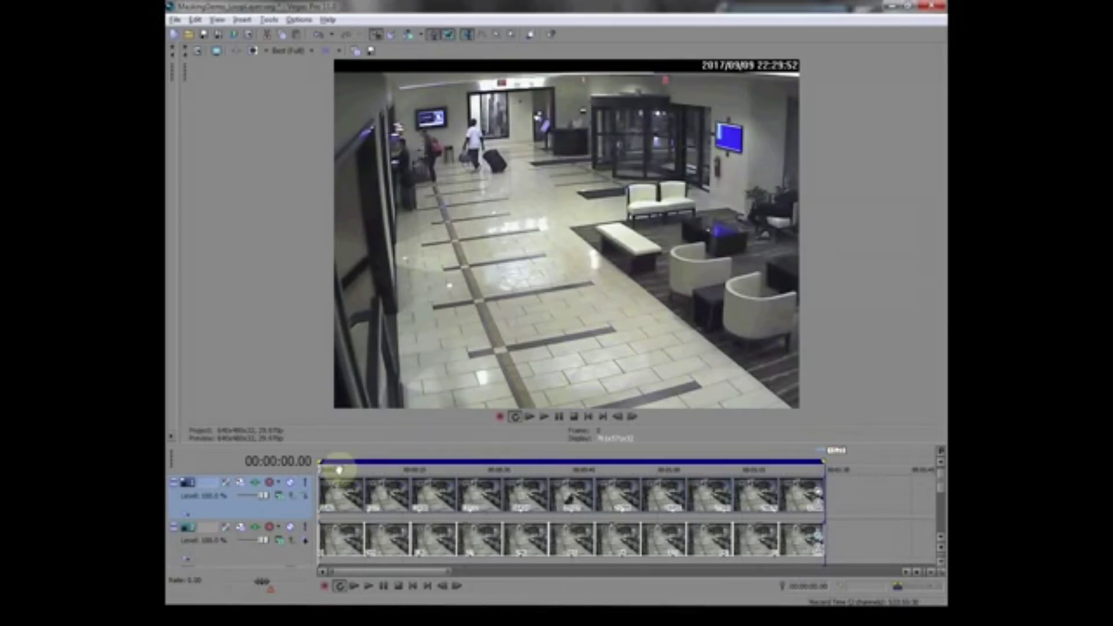
- Play the original lobby footage from the start, return to its beginning, and enable a mask for the upper clip in Event Pan/Crop
key("space")
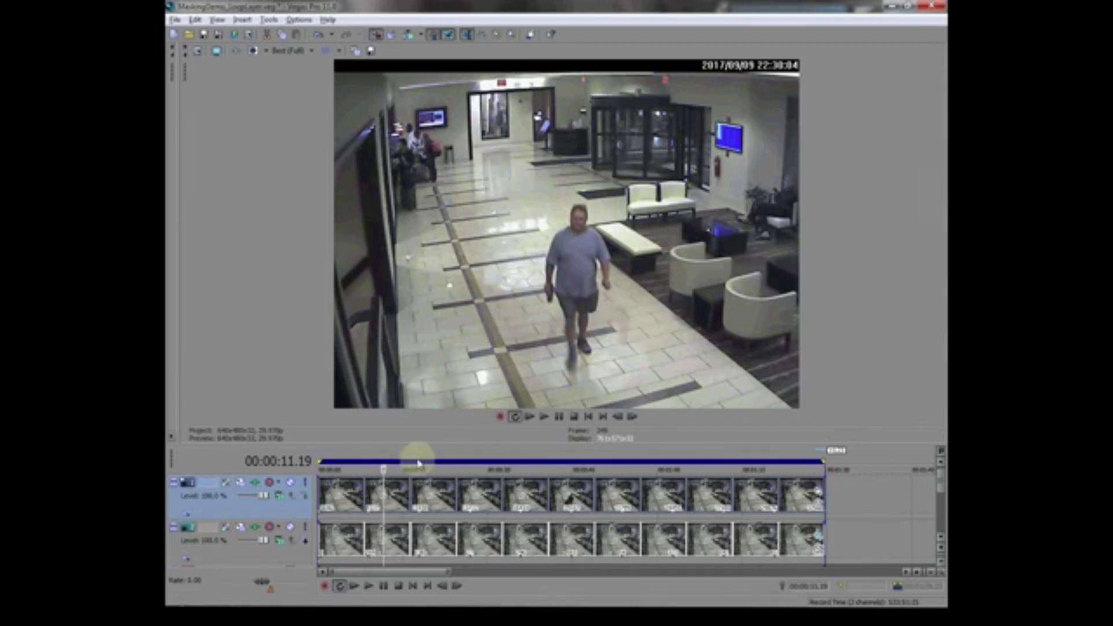
left_click(588, 416)
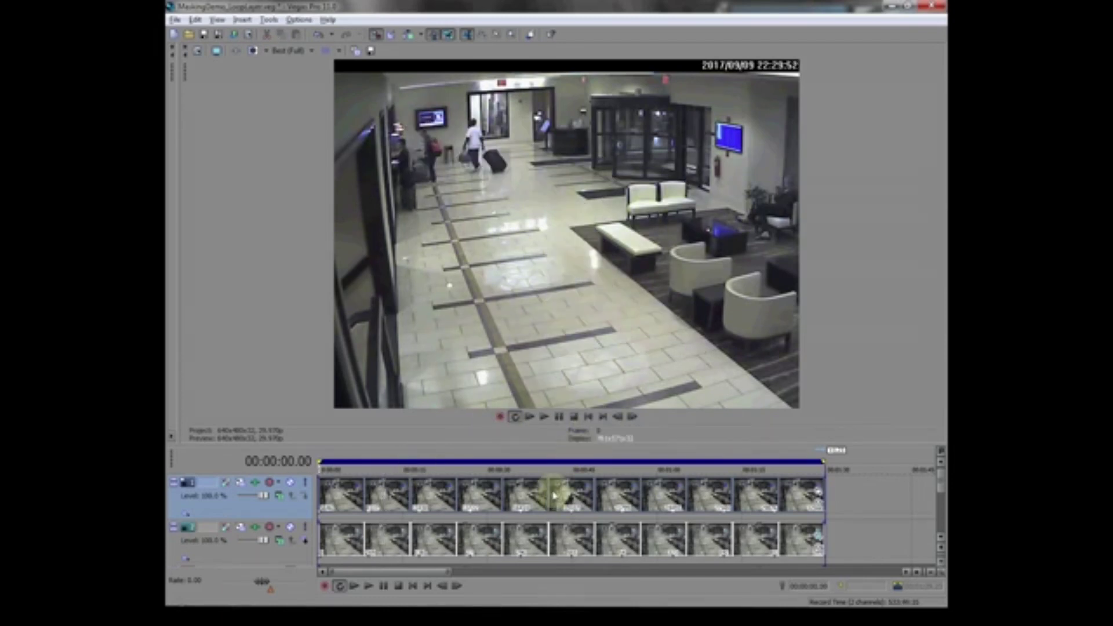
right_click(554, 496)
left_click(631, 232)
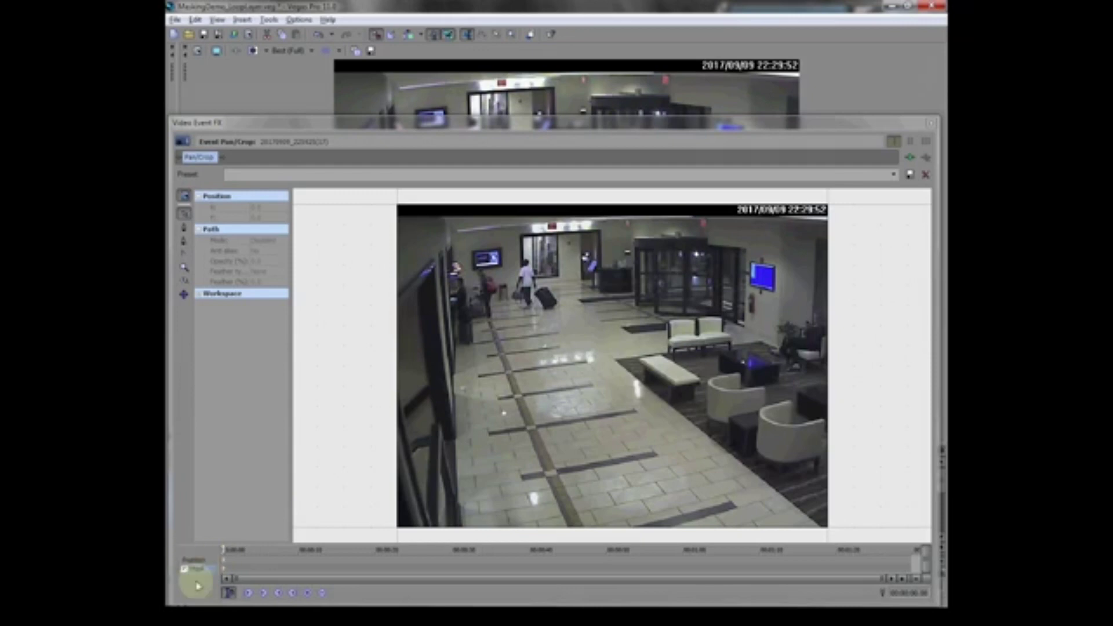
left_click(184, 568)
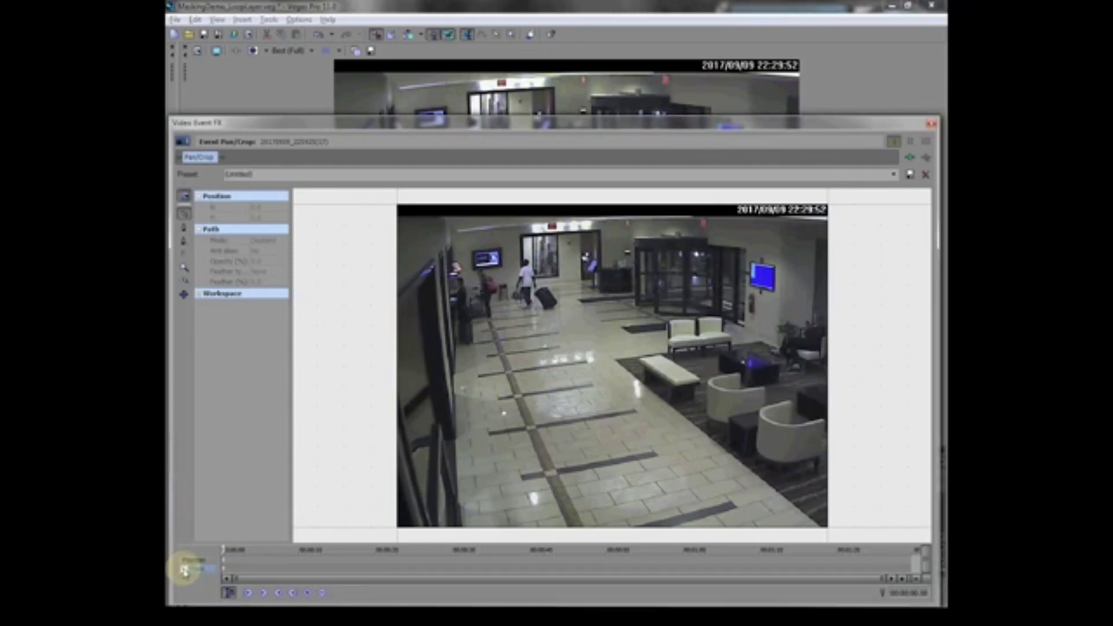
left_click(184, 228)
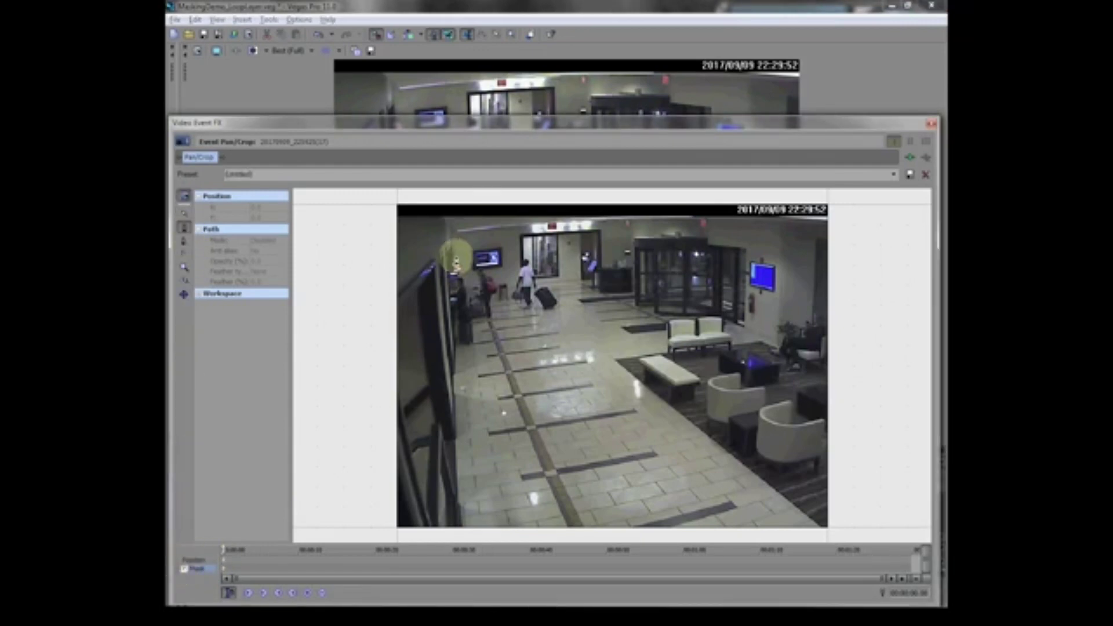
- Draw a closed mask around the revolving door, seating area, open floor and near window, leaving out the standing people and the seated person
left_click(830, 395)
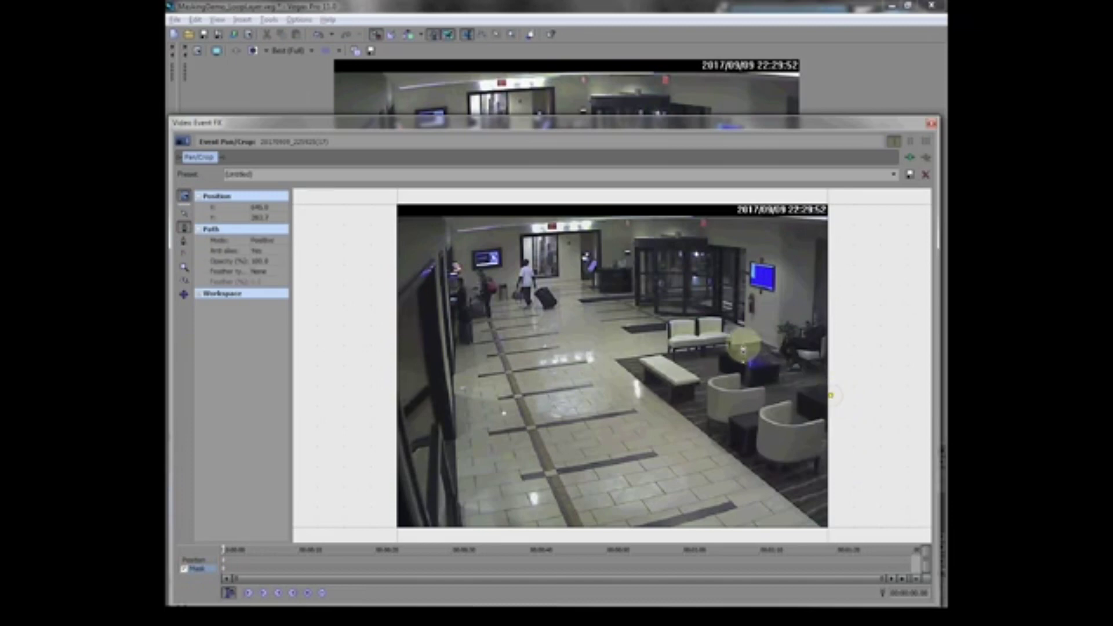
left_click(740, 346)
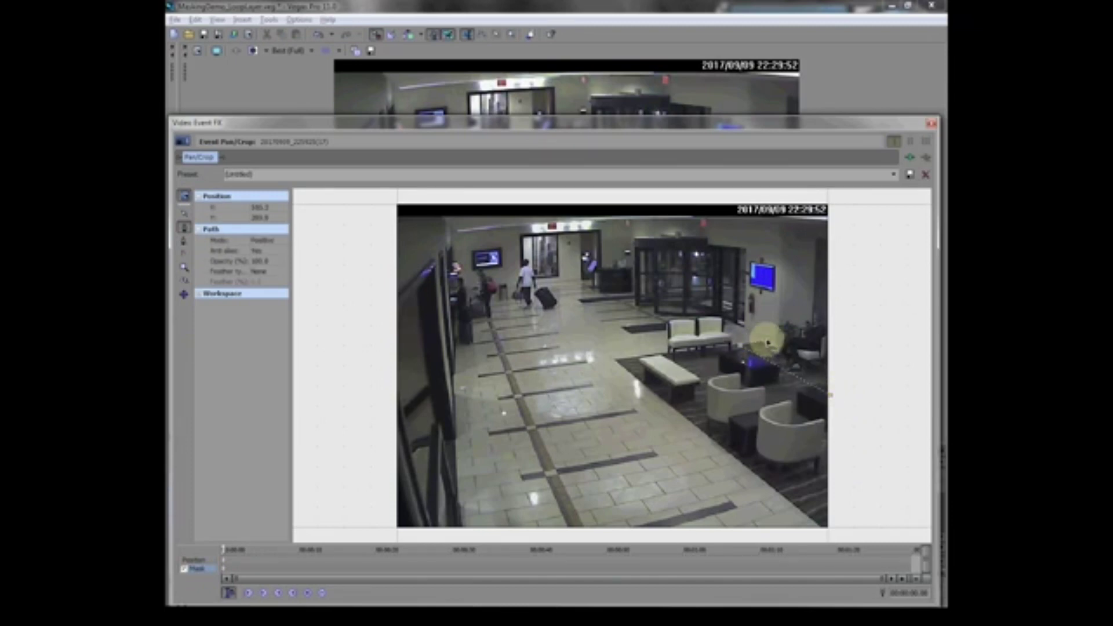
left_click(767, 342)
left_click(746, 330)
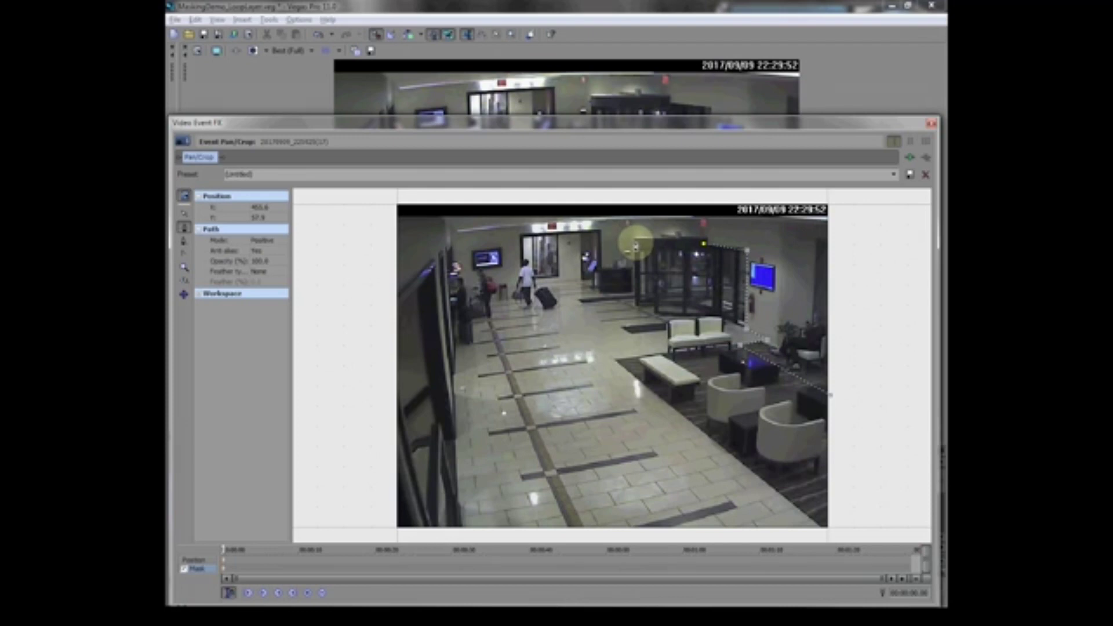
left_click(635, 242)
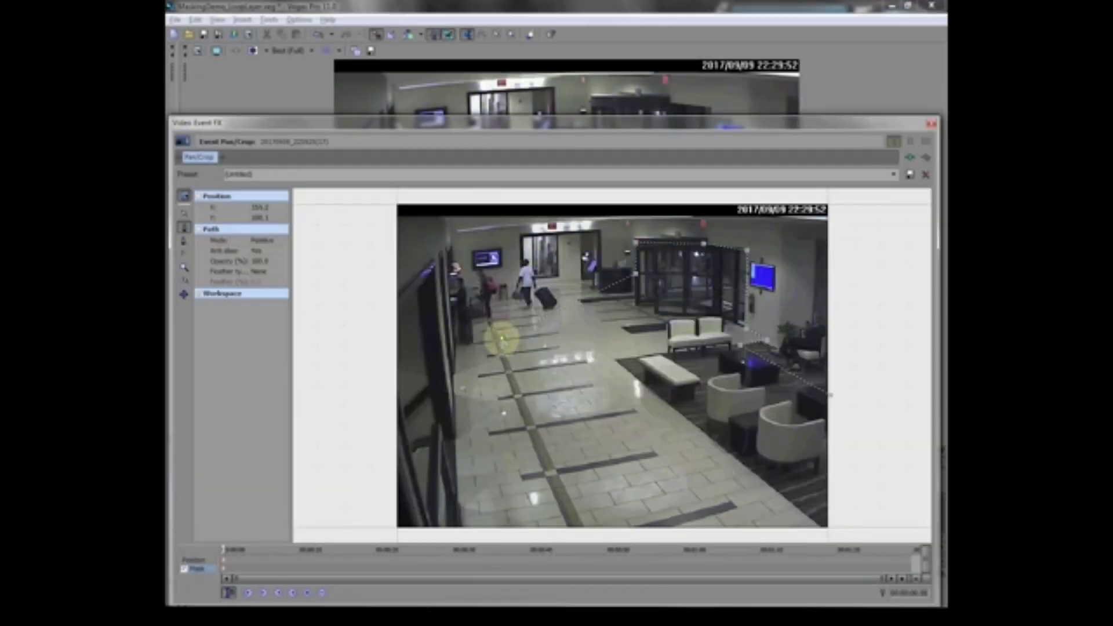
left_click(501, 338)
left_click(453, 373)
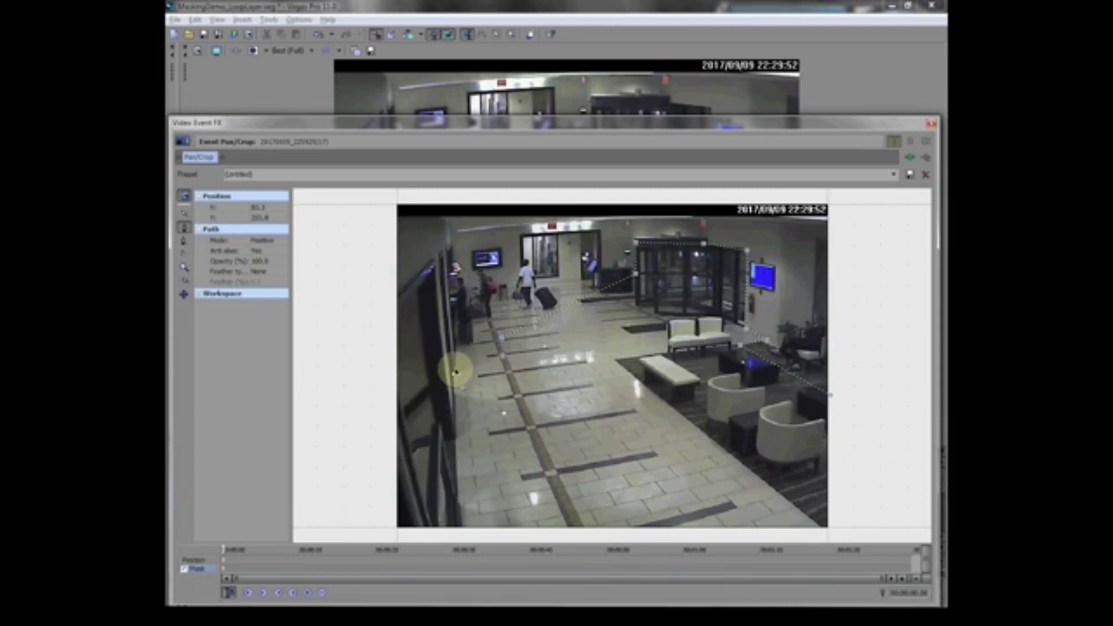
left_click(441, 262)
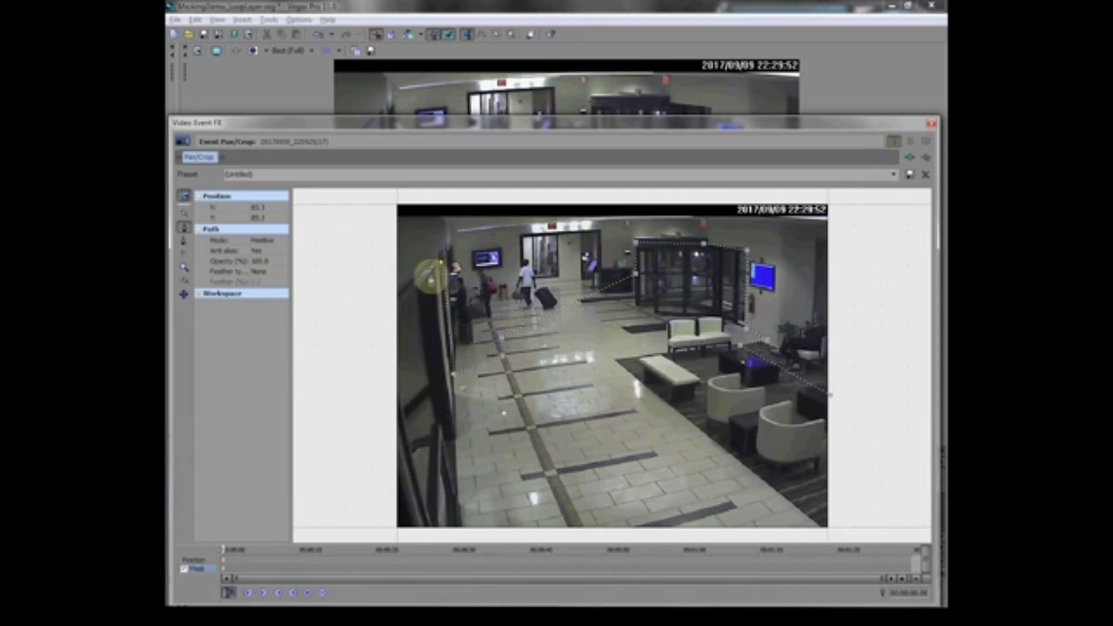
left_click(396, 310)
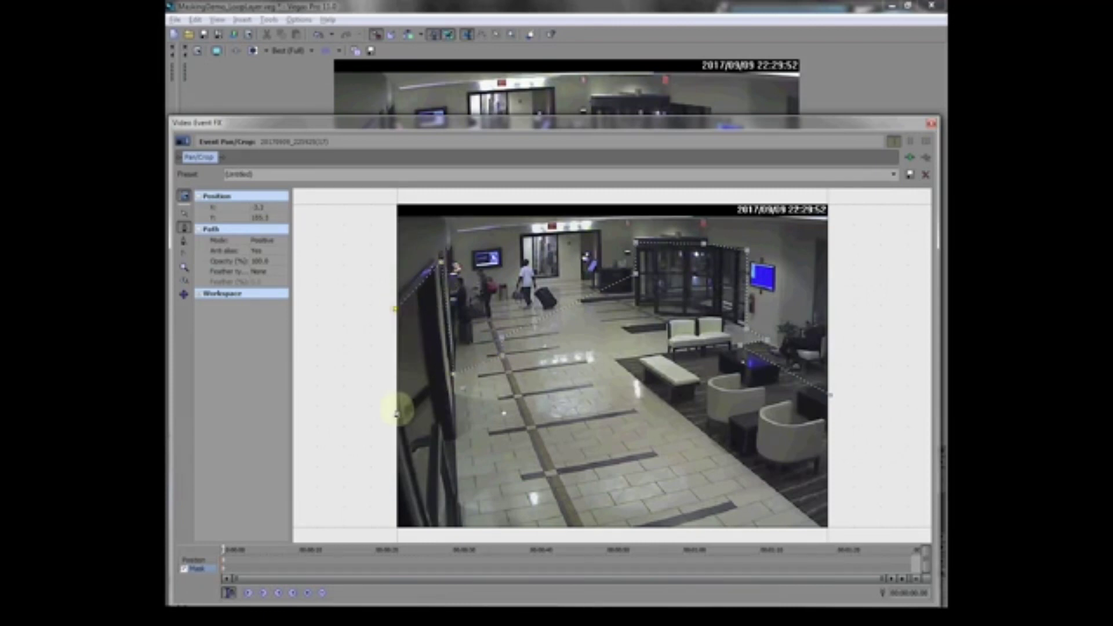
left_click(395, 528)
left_click(830, 532)
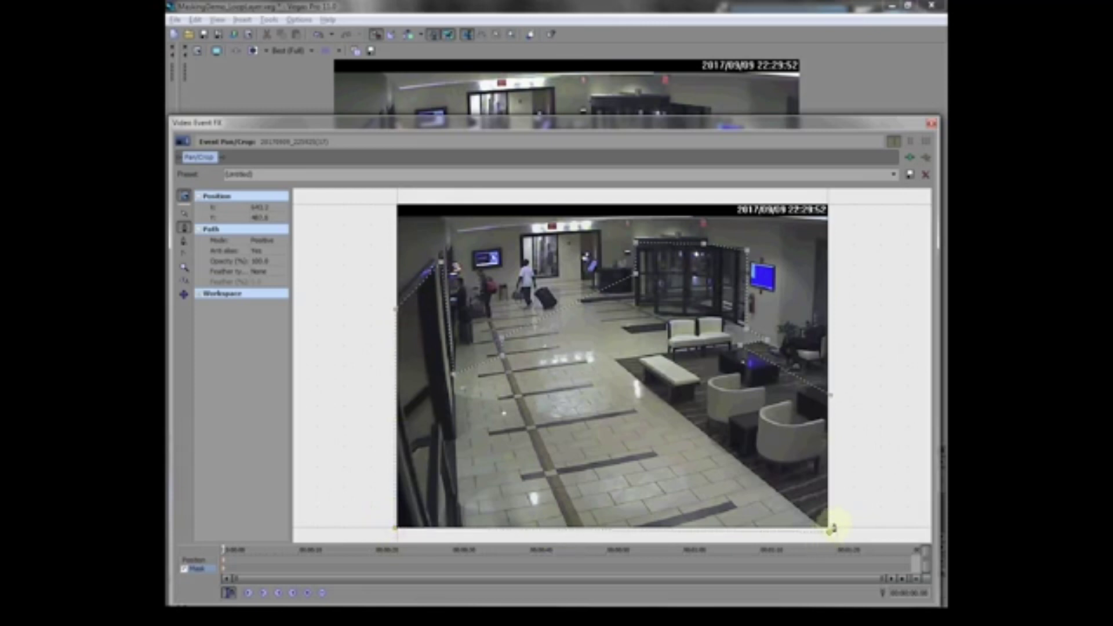
left_click(830, 396)
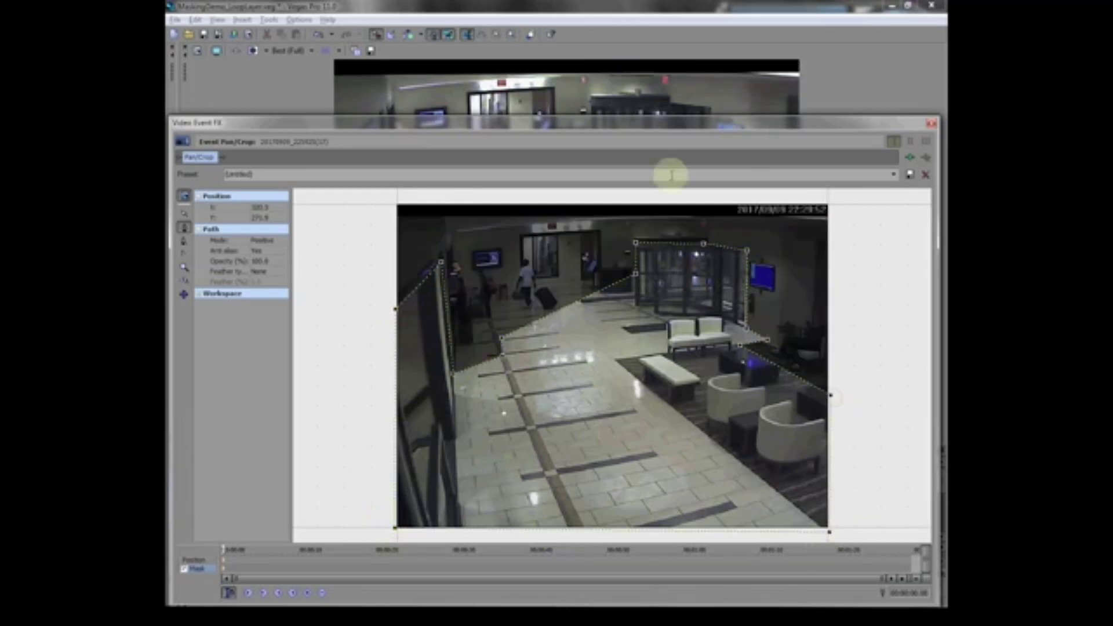
- Set the mask path's mode to Negative and move the Event Pan/Crop window clear of the upper part of the preview
left_click_drag(665, 124, 649, 213)
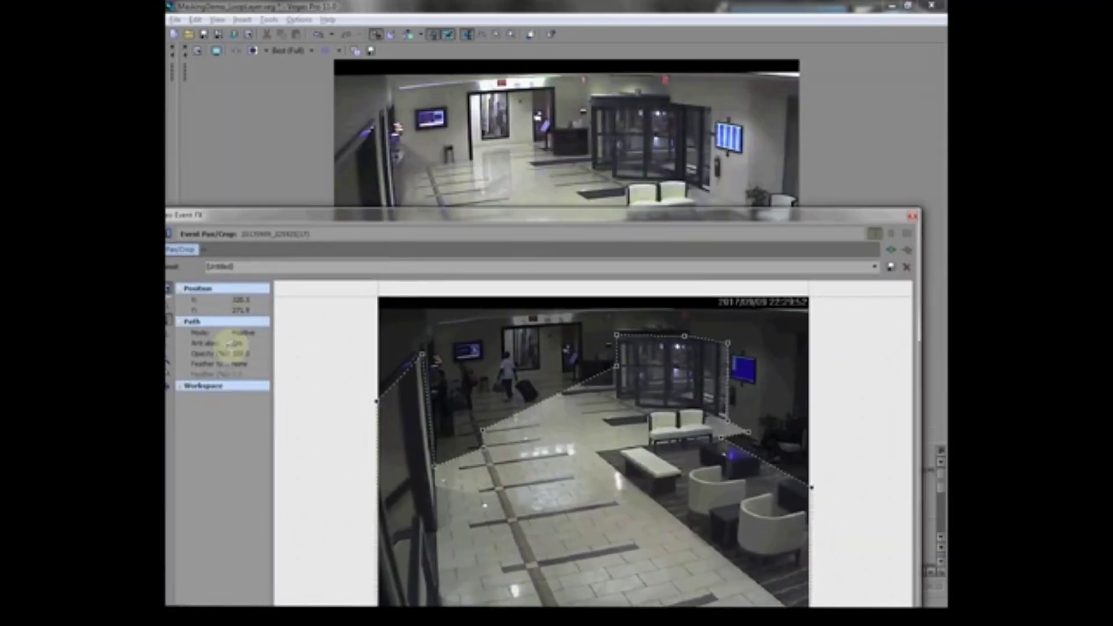
left_click(237, 336)
left_click(248, 349)
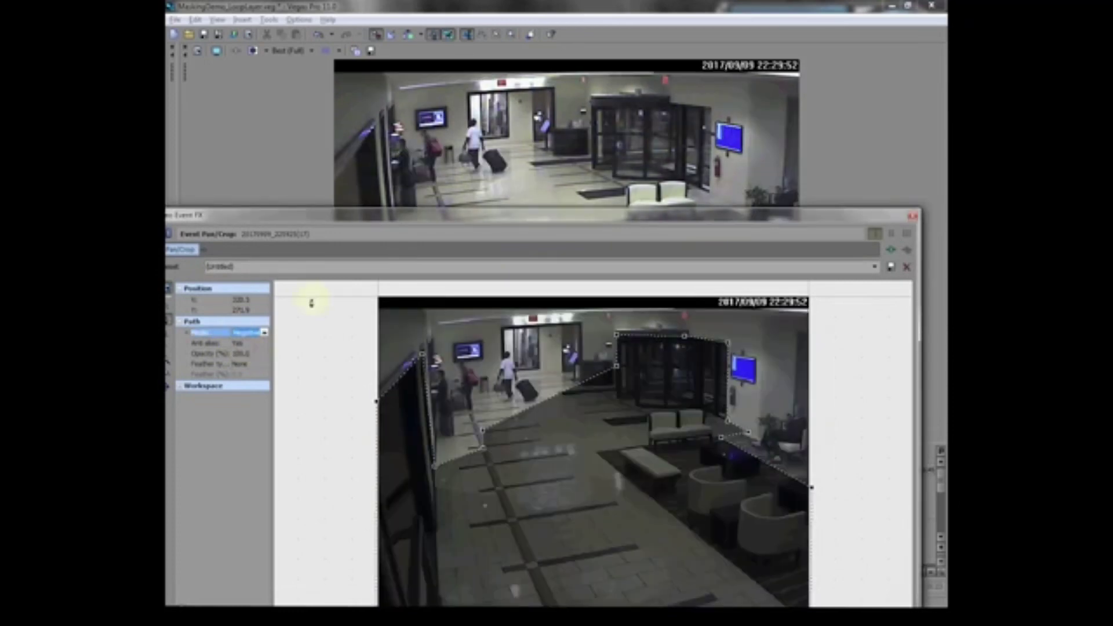
mouse_move(566, 210)
left_mouse_down()
mouse_move(579, 399)
mouse_move(591, 223)
mouse_move(582, 133)
mouse_move(565, 230)
left_mouse_up()
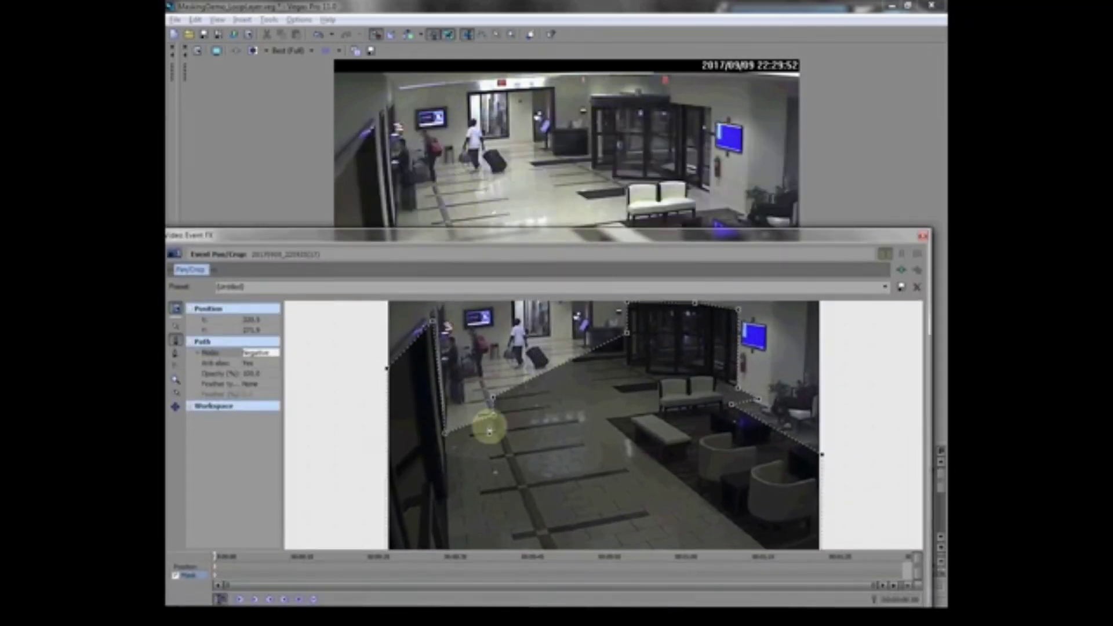
- Deselect the mask points and move the floor point near the luggage toward the revolving door to straighten that mask edge
left_click(492, 399)
right_click(492, 399)
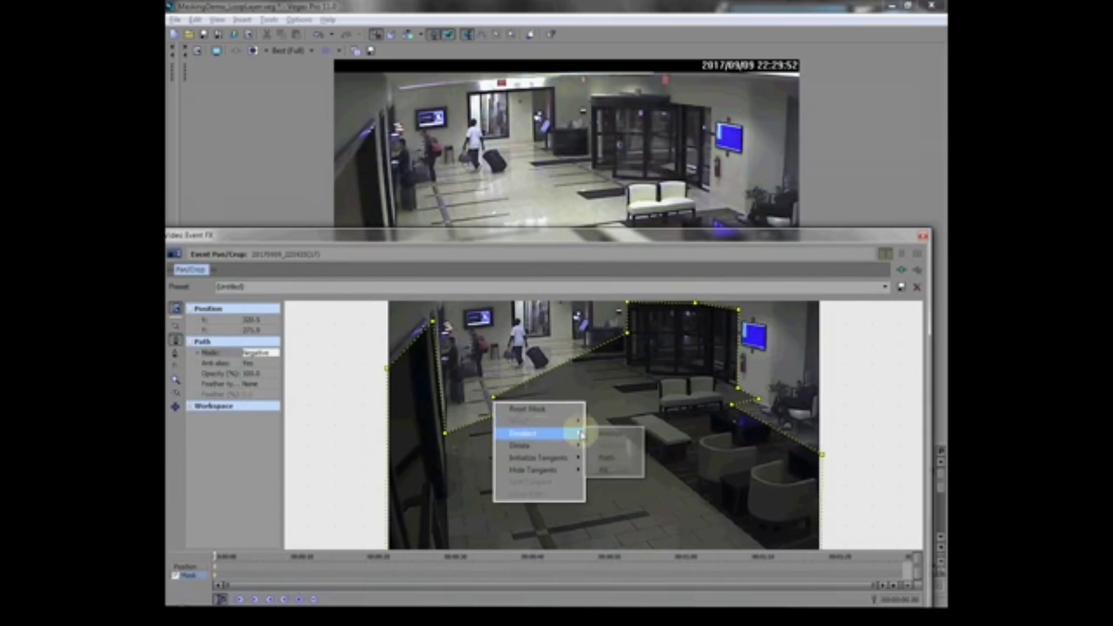
left_click(613, 442)
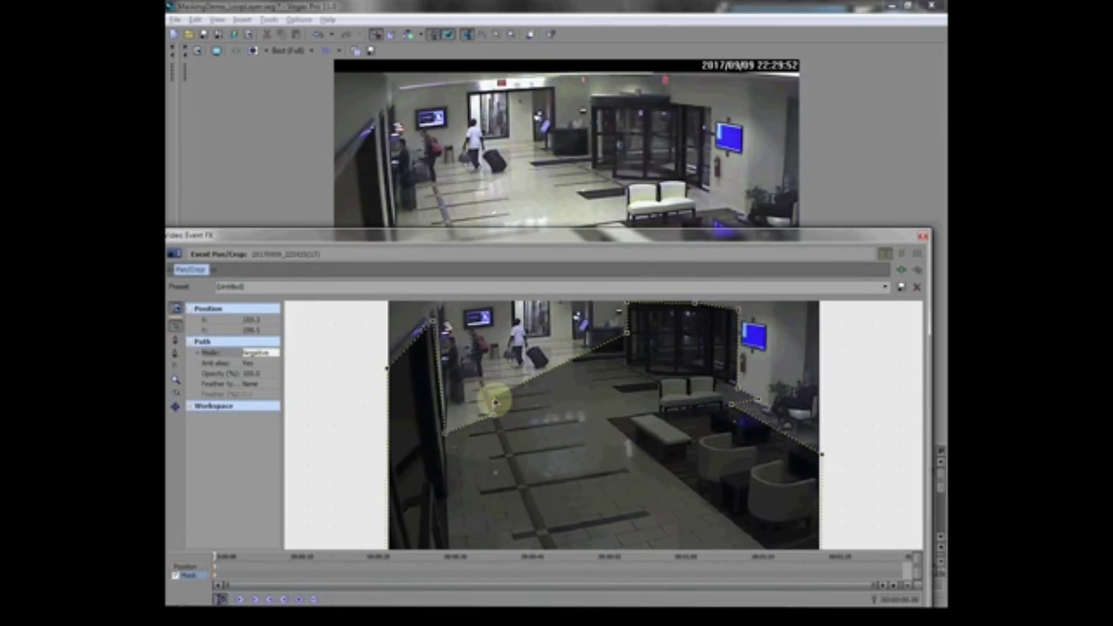
left_click_drag(494, 401, 534, 406)
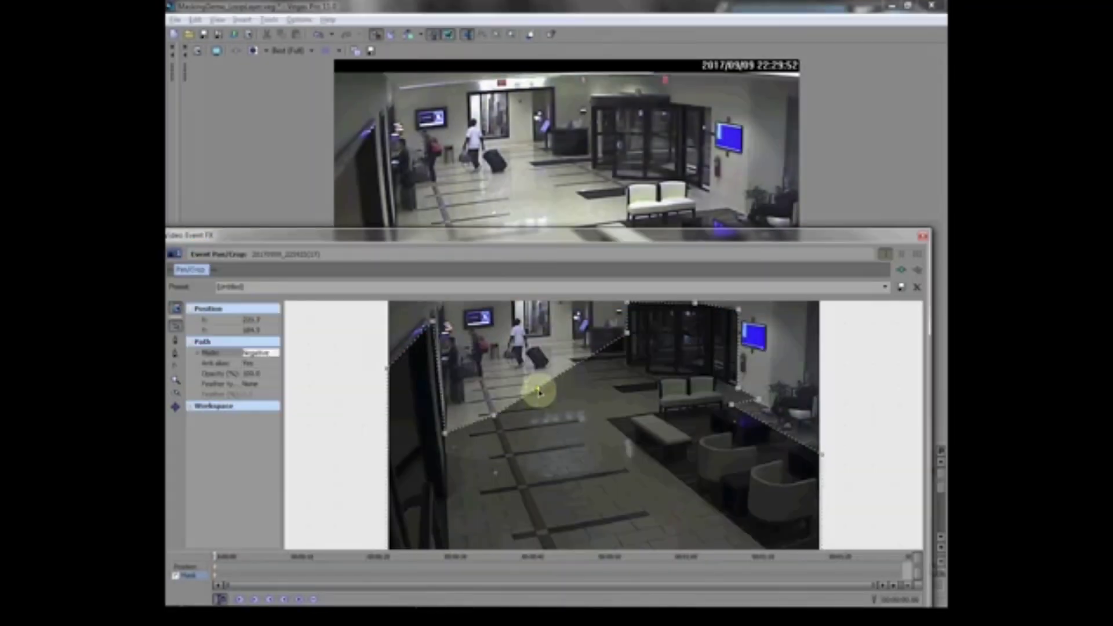
left_click_drag(538, 392, 557, 382)
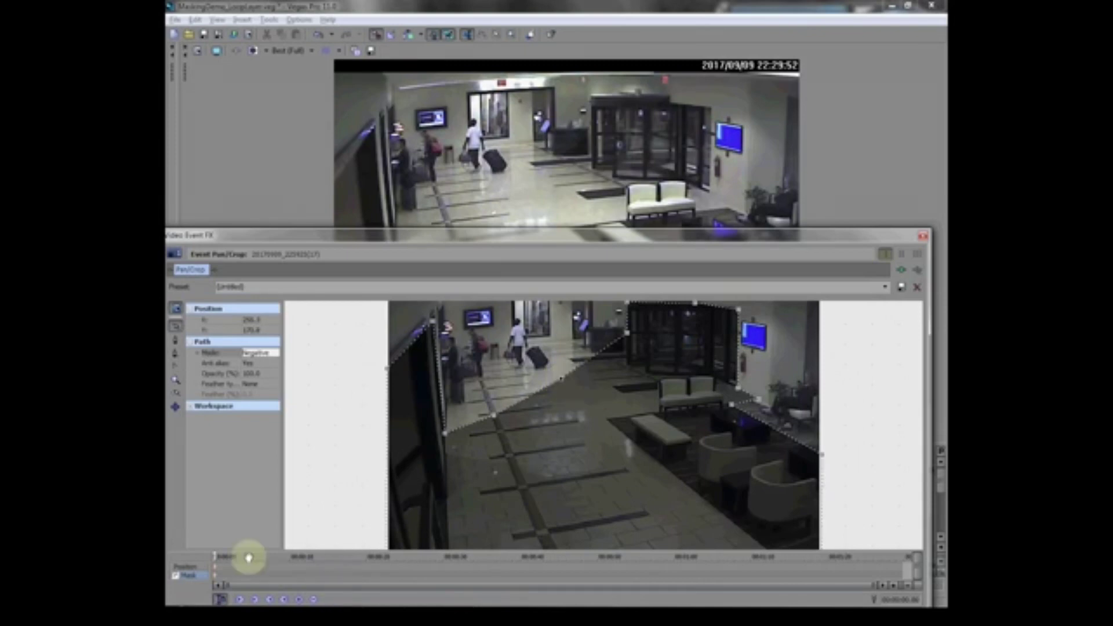
- Scrub the clip to about 7 seconds to check the mask against the people's movements
left_click(229, 556)
left_click_drag(229, 557, 278, 552)
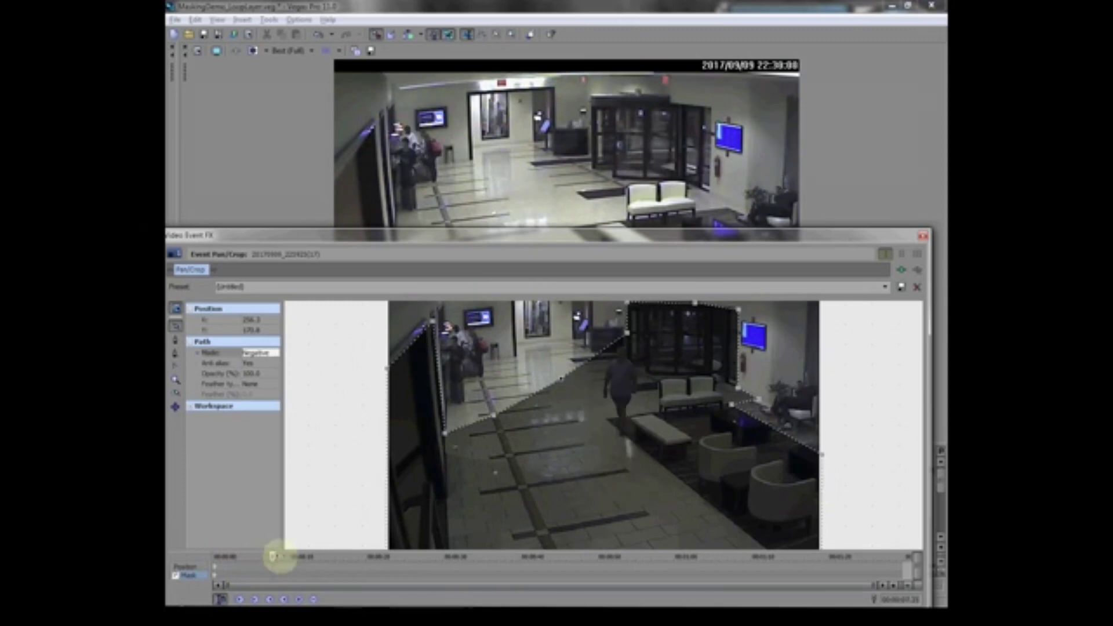